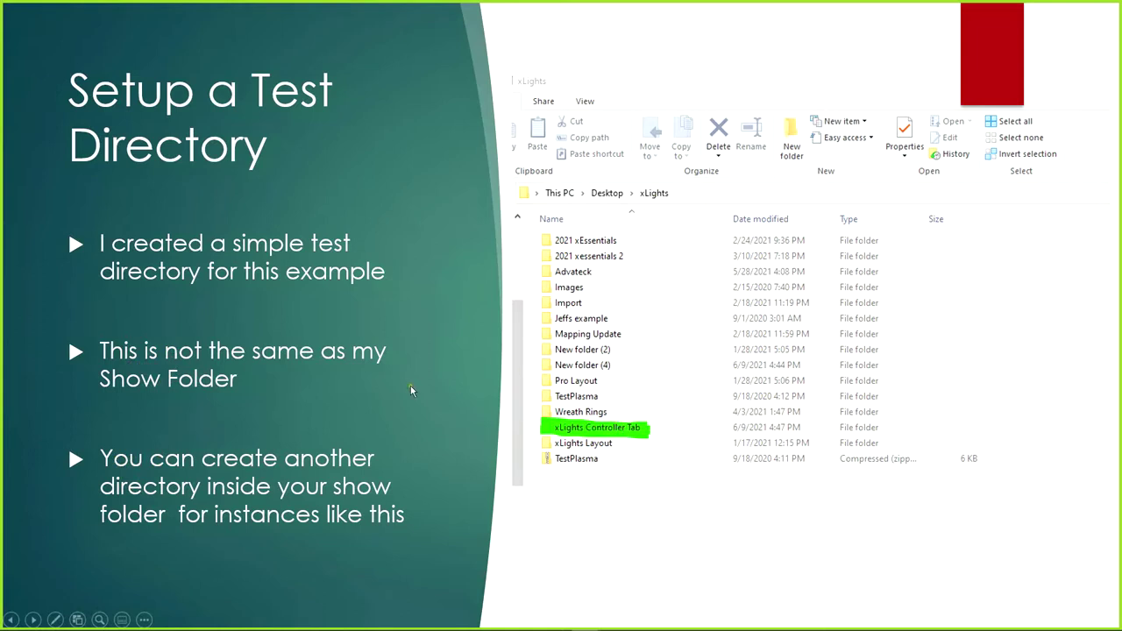
Advance the slideshow from 'Setup a Test Directory' to the 'Controller Tab' slide
left_click(255, 381)
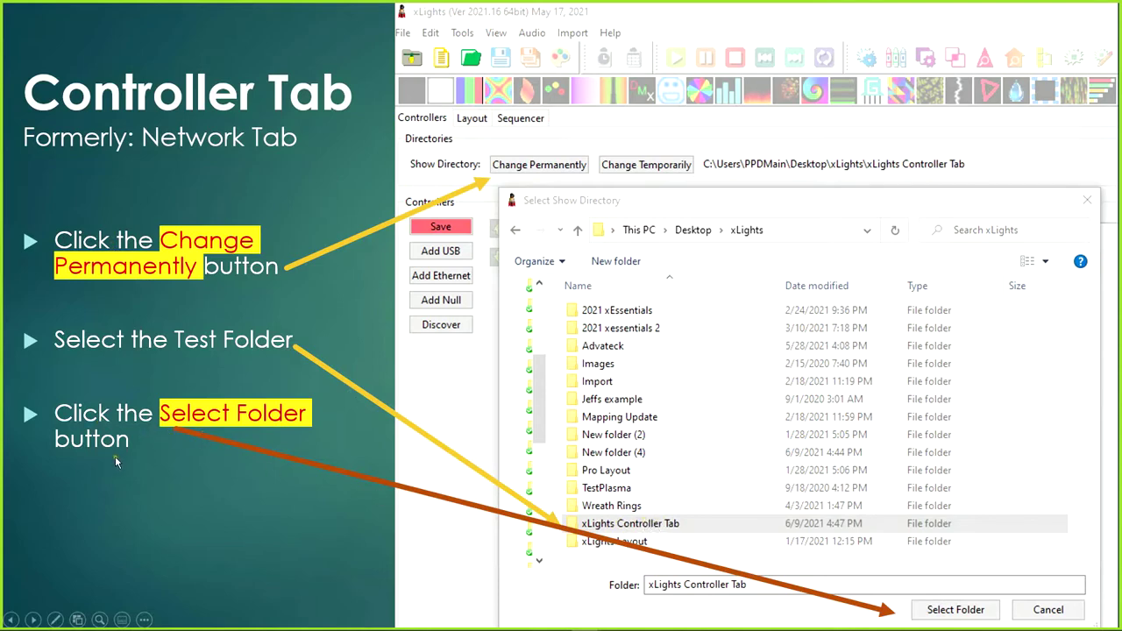
Advance past the Controller Setup slides to the 'Add Controller' demo slide
left_click(989, 610)
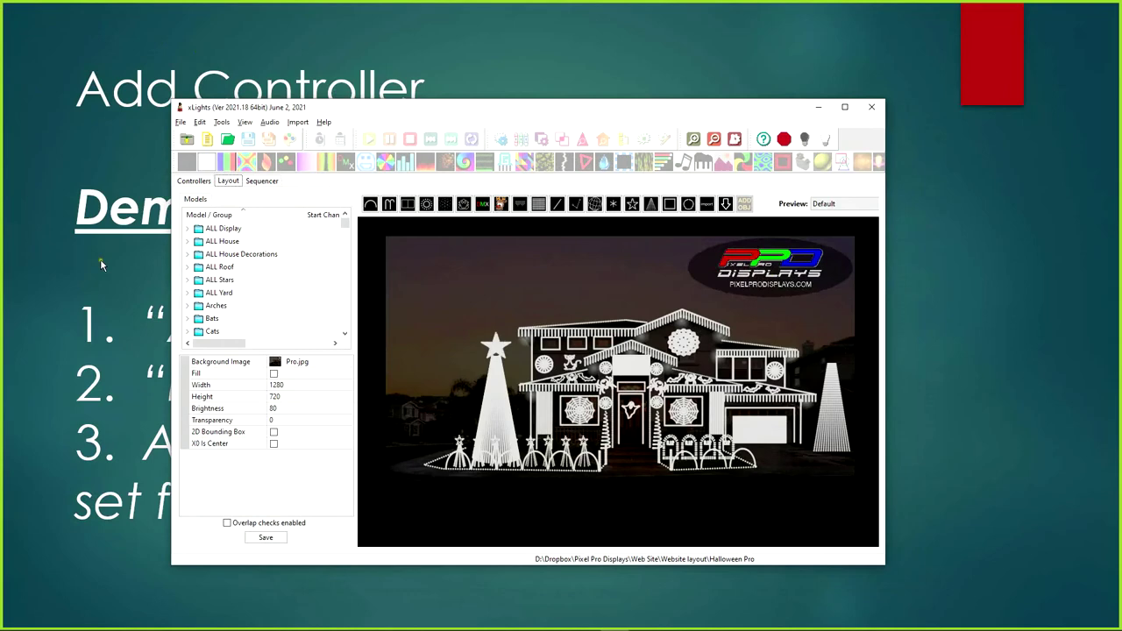
Permanently set the show directory to Desktop > xLights > xLights Controller Tab
left_click(194, 180)
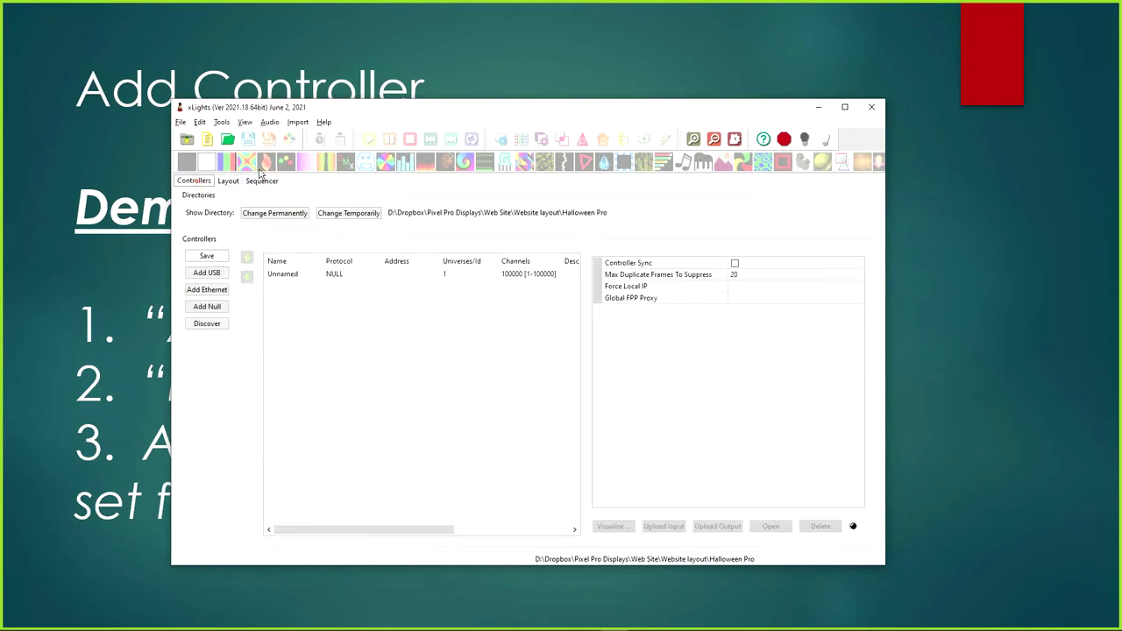
left_click(287, 213)
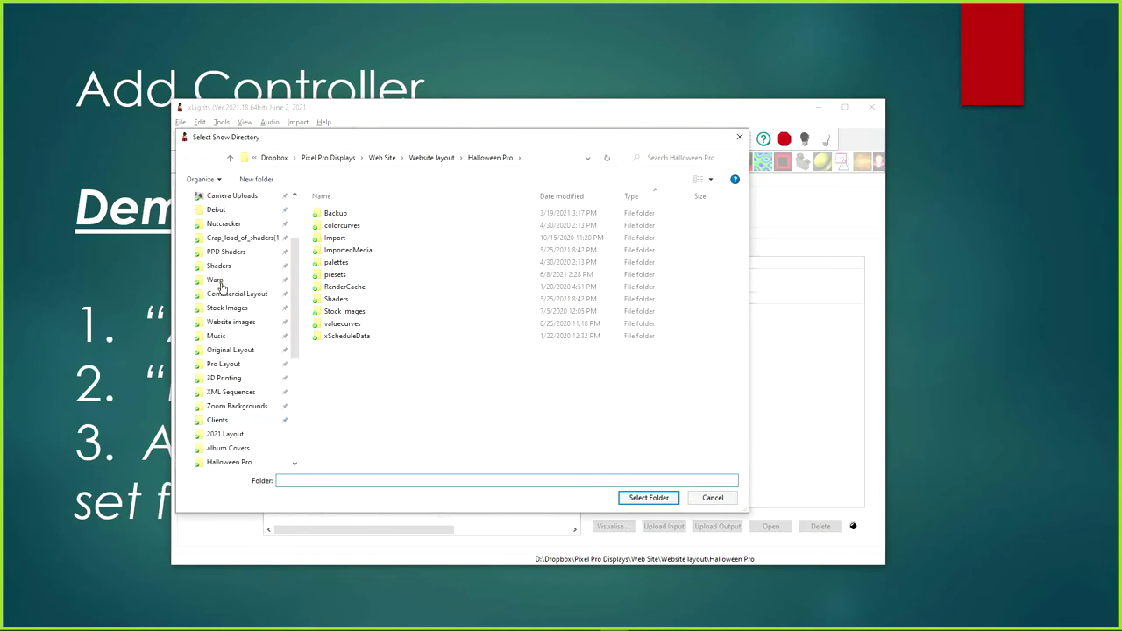
scroll(221, 287, "up", 3)
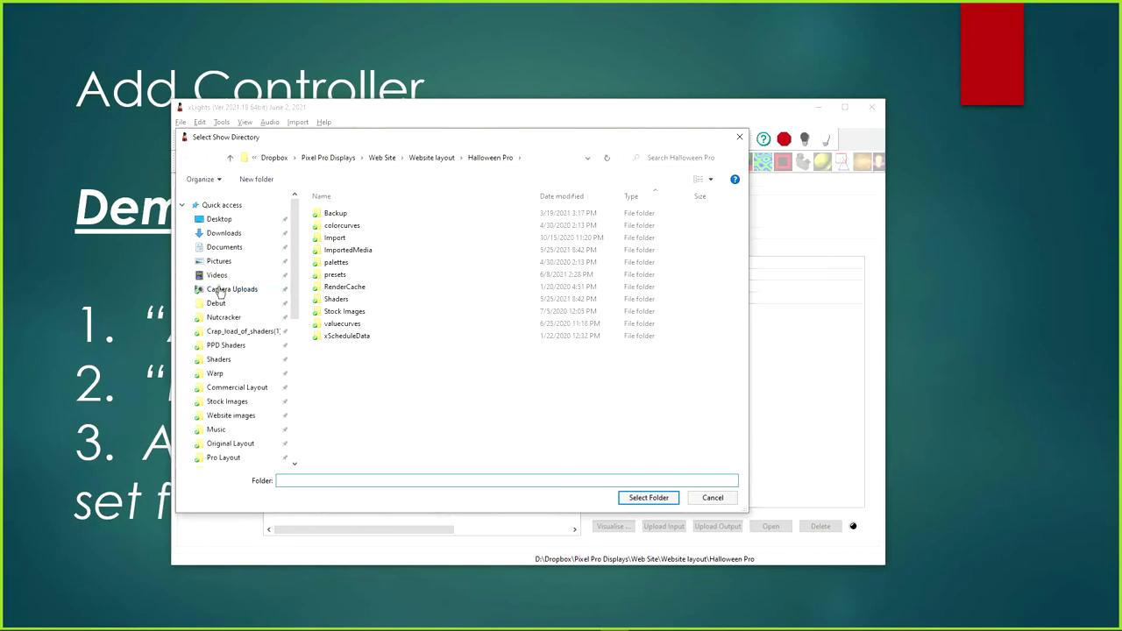
left_click(220, 219)
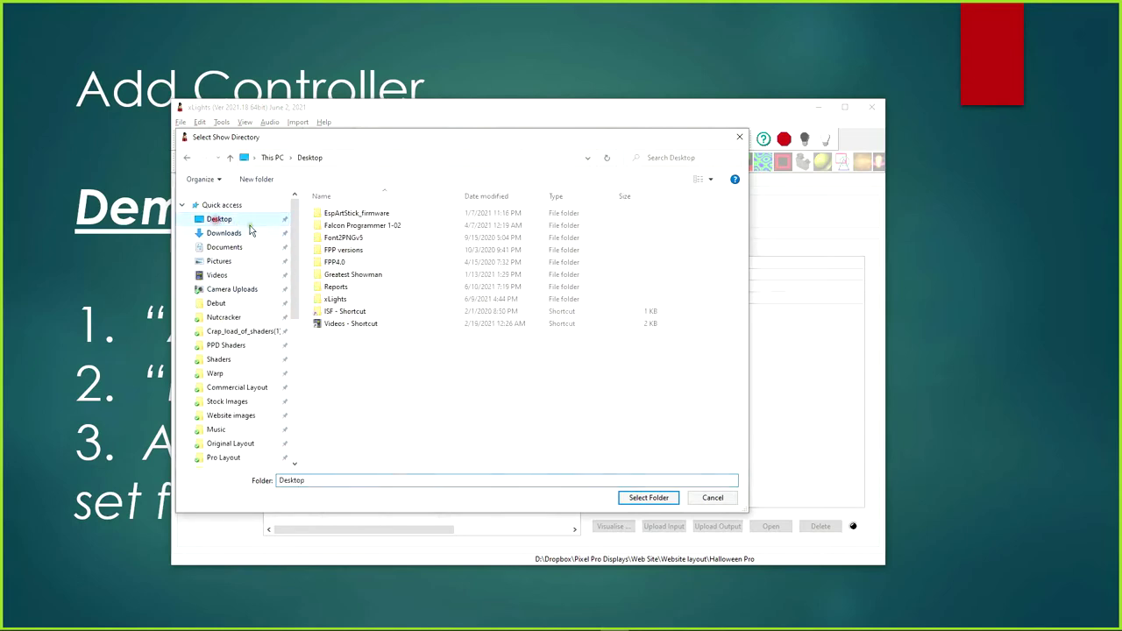
double_click(335, 299)
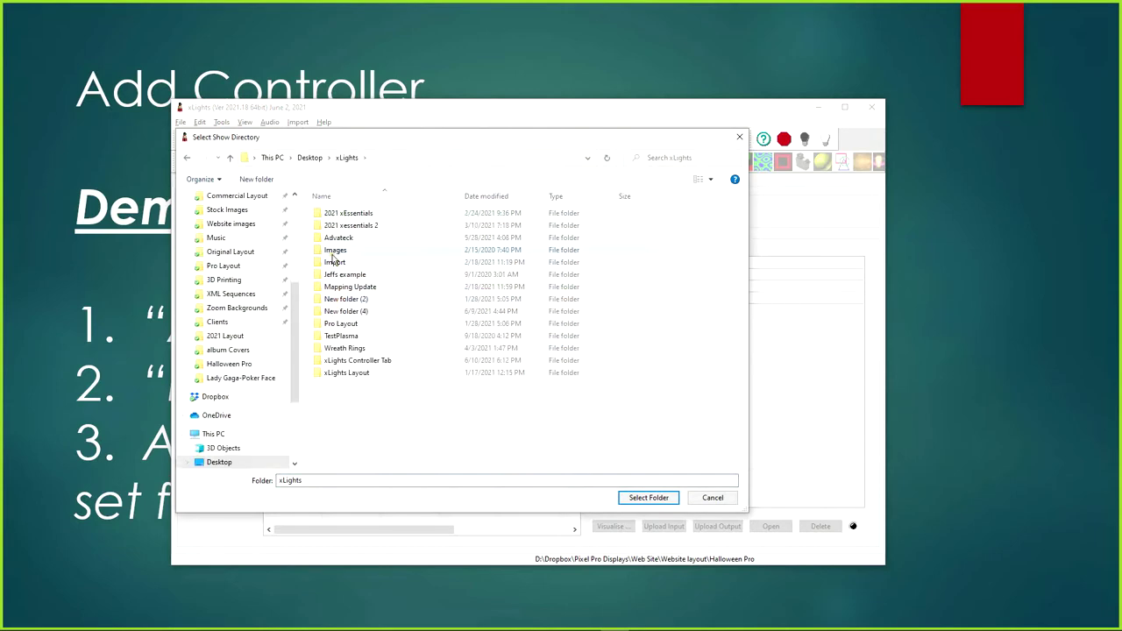
double_click(338, 361)
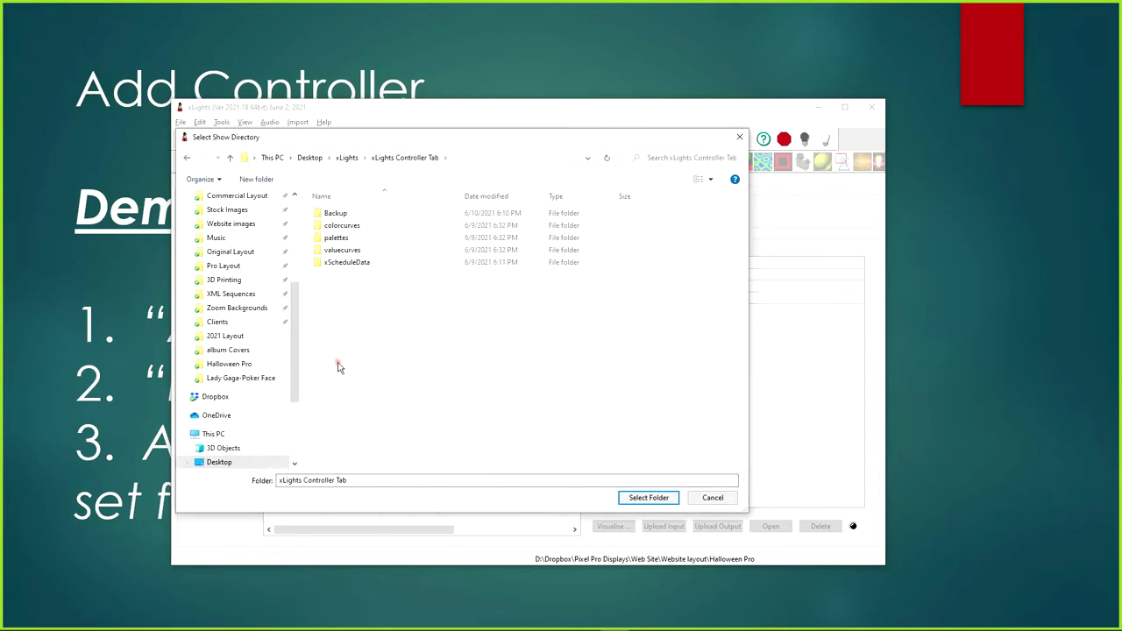
left_click(631, 498)
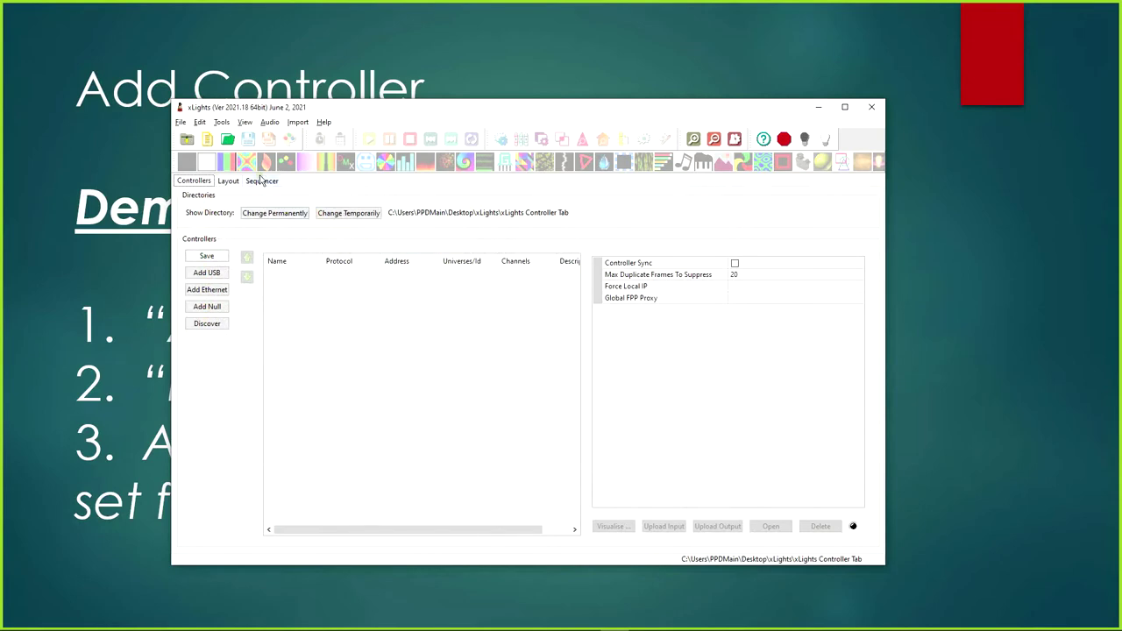
Check the new folder's empty Layout, maximise xLights, and return to the Controllers view
left_click(233, 183)
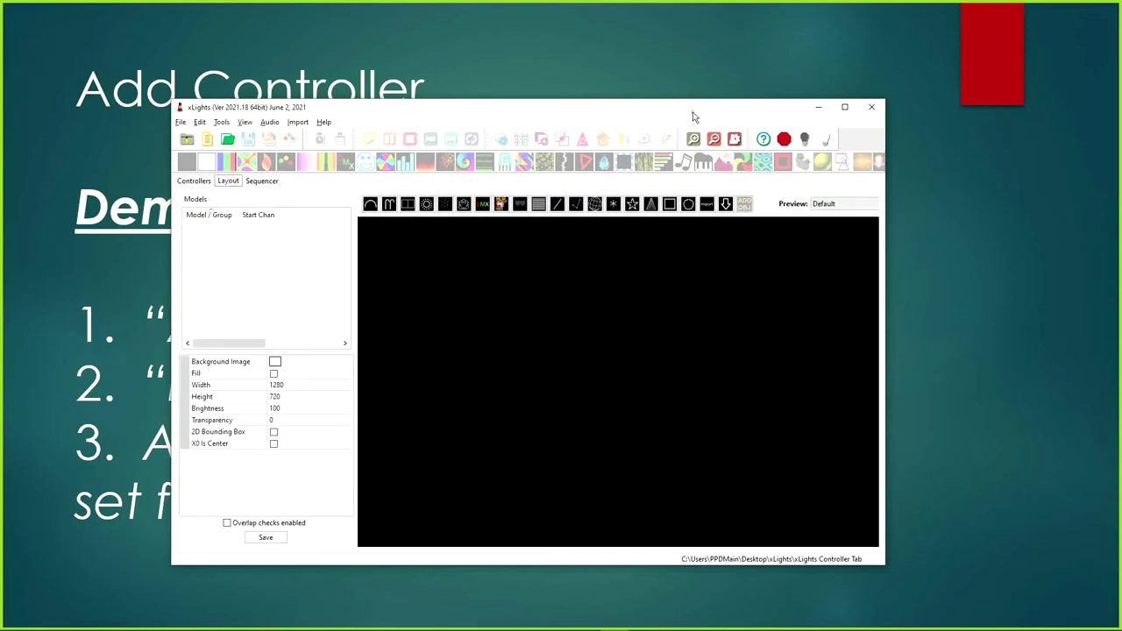
left_click_drag(693, 117, 634, 83)
double_click(633, 82)
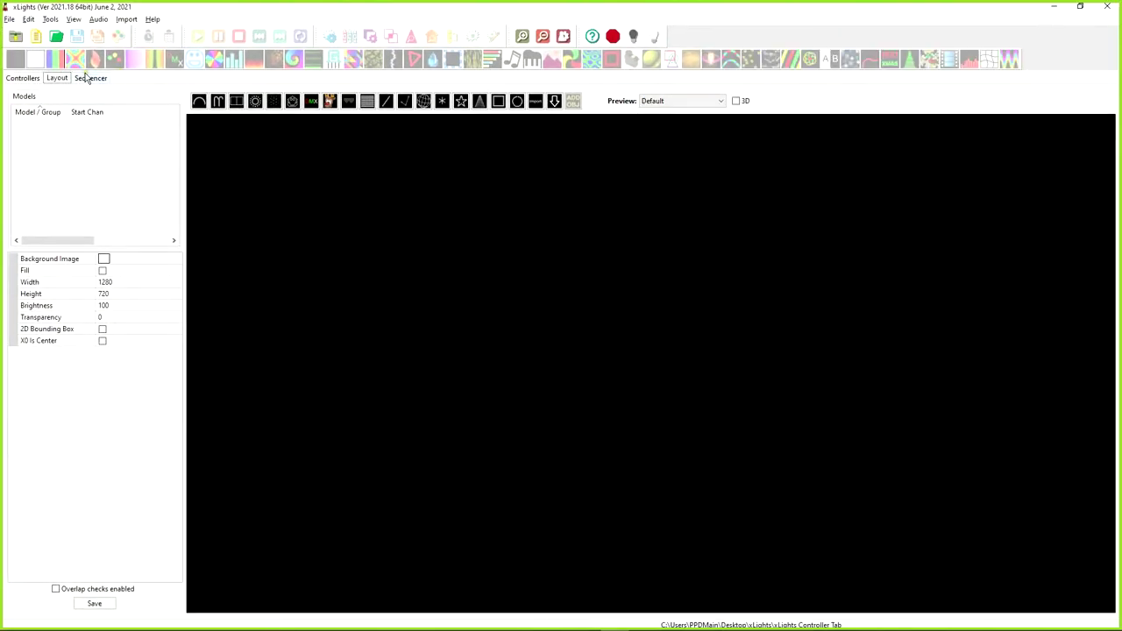
left_click(88, 78)
left_click(33, 78)
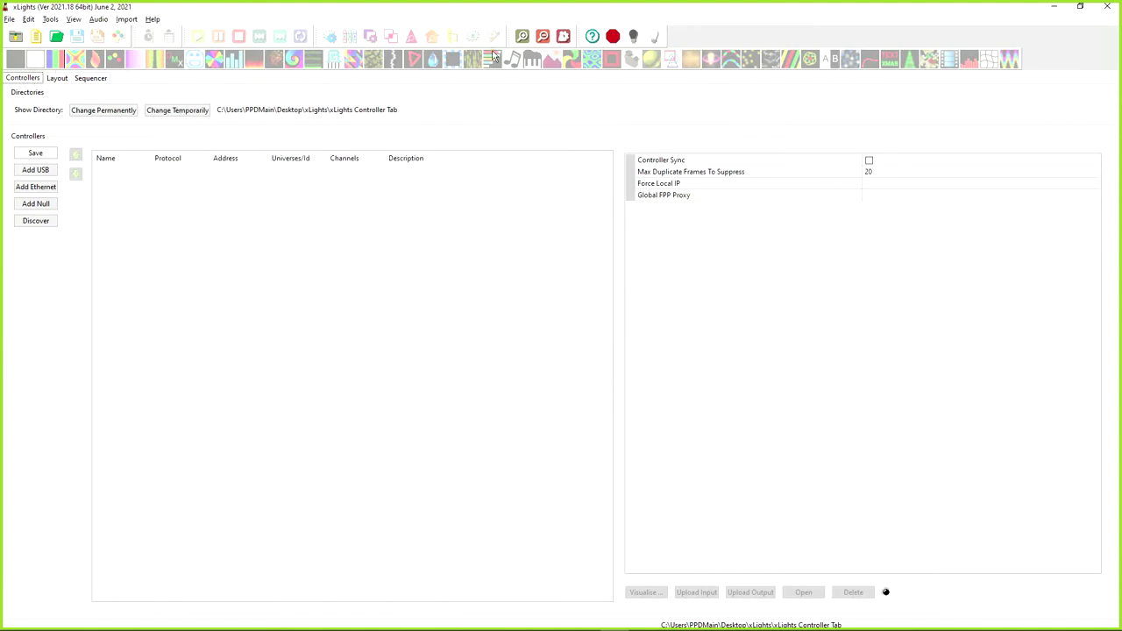
left_click(39, 187)
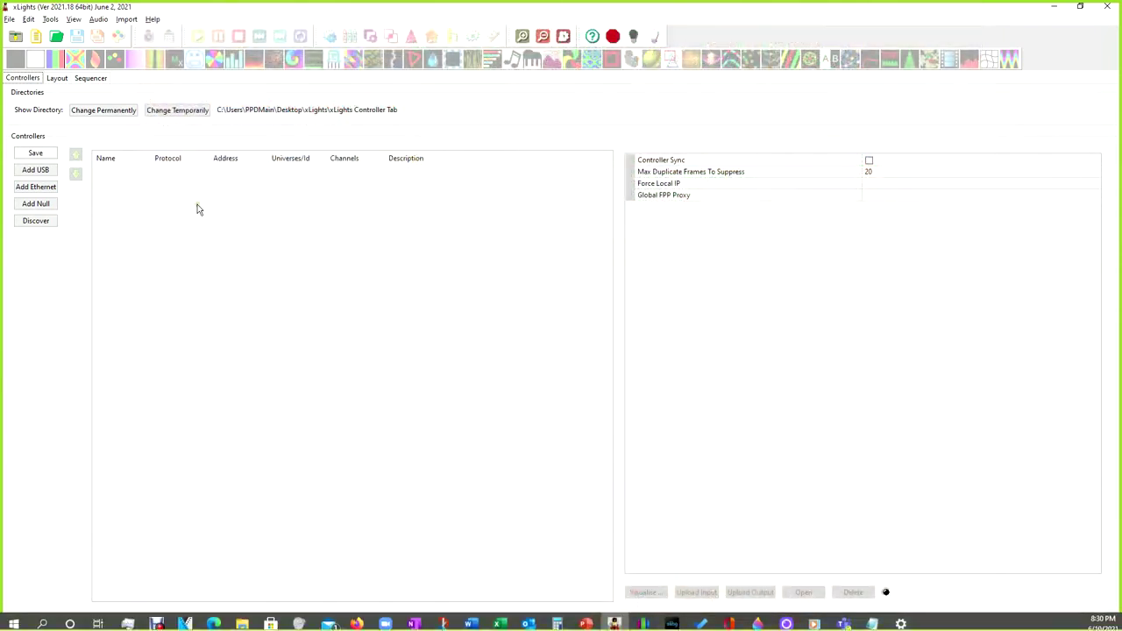
Add an E131 Ethernet controller, select it, and bring up its Vendor dropdown
left_click(40, 189)
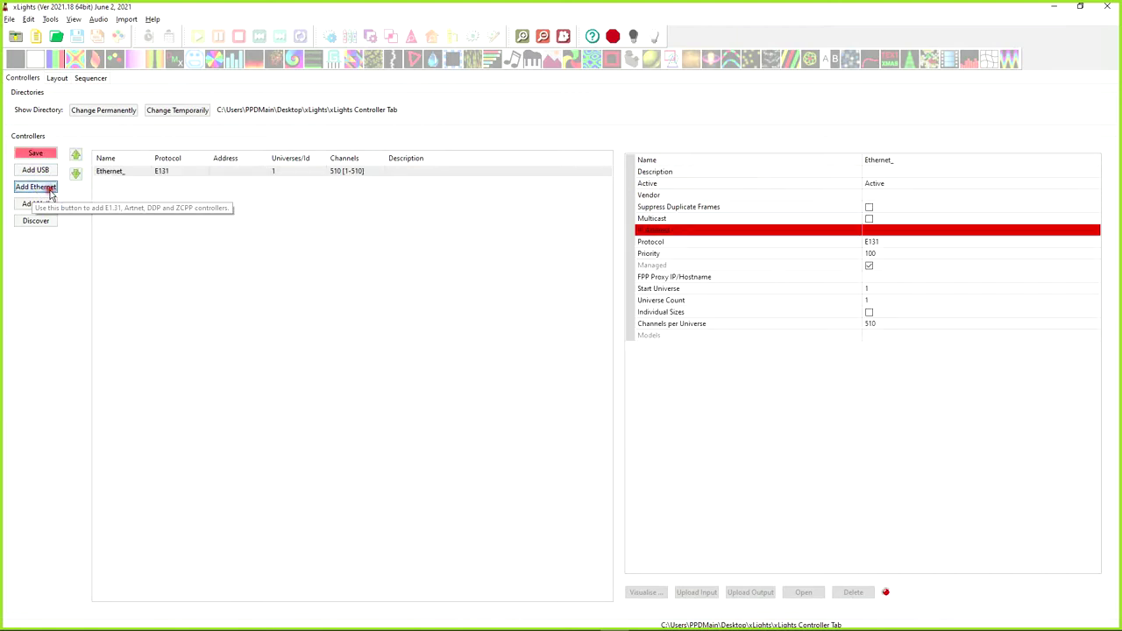
left_click(161, 175)
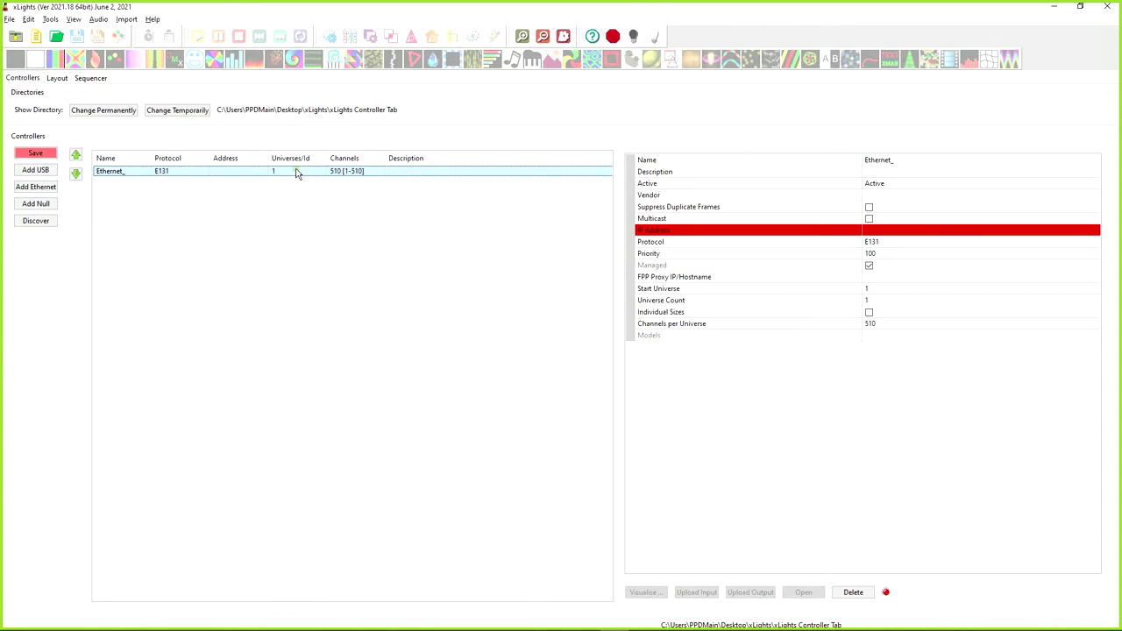
left_click(876, 230)
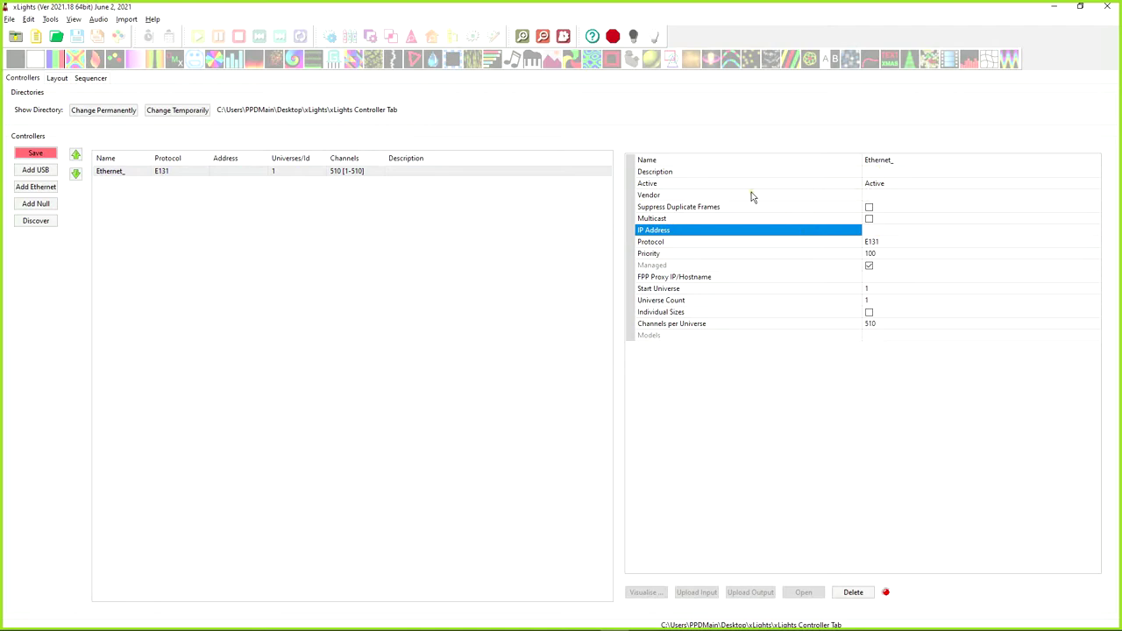
left_click(879, 197)
left_click(879, 197)
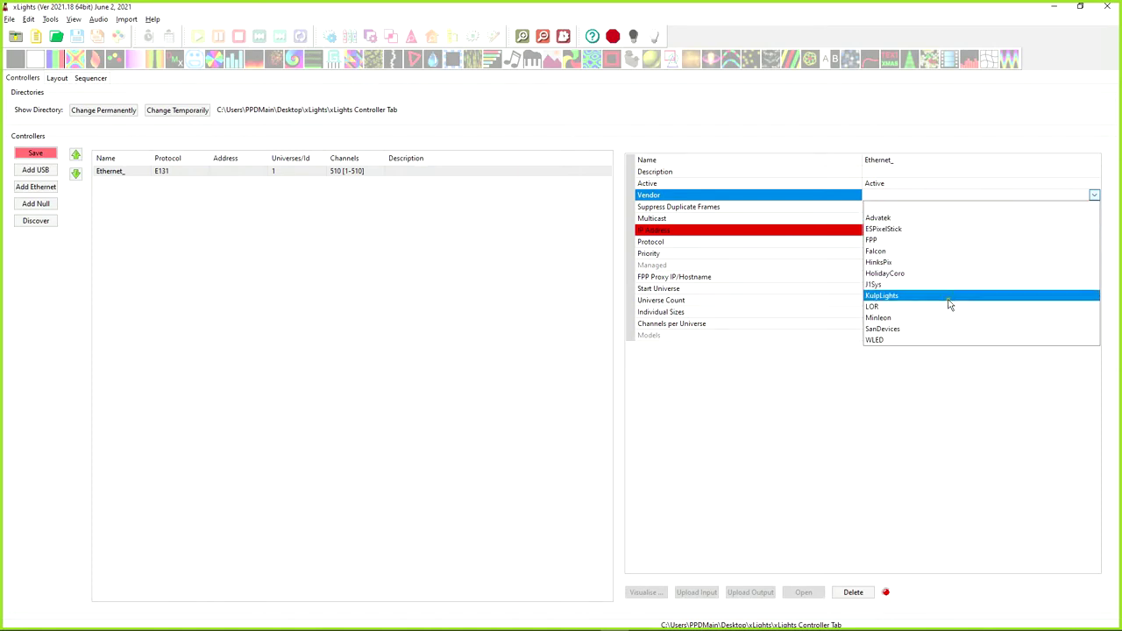
Set the Ethernet_ controller to vendor SanDevices, model E6804, variant 5.x Firmware
left_click(880, 329)
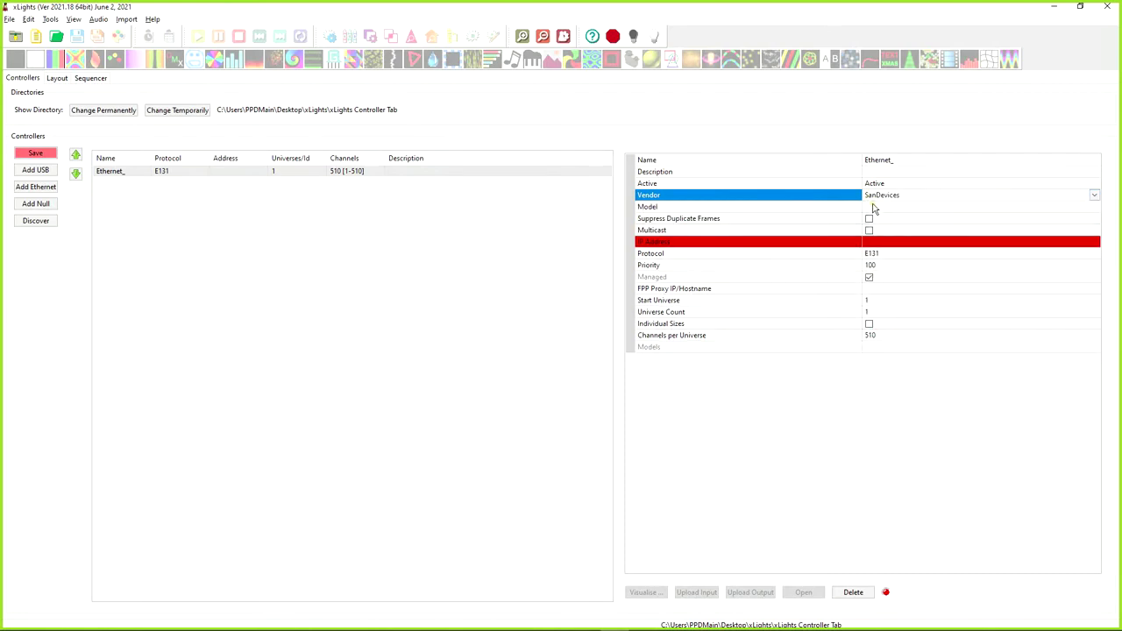
left_click(873, 208)
left_click(874, 208)
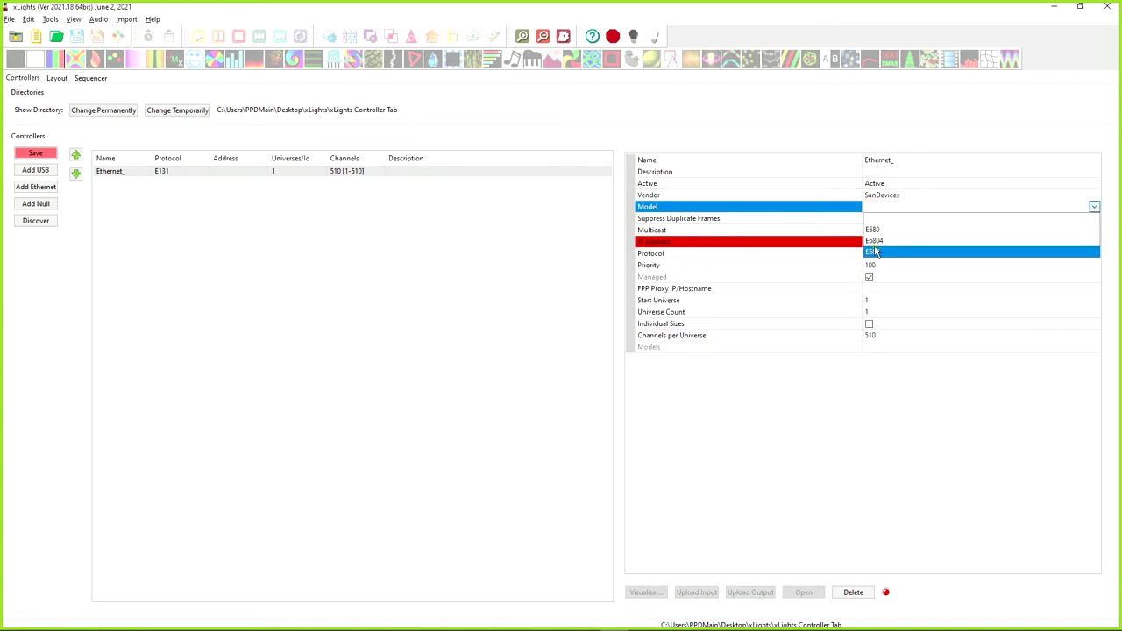
left_click(872, 240)
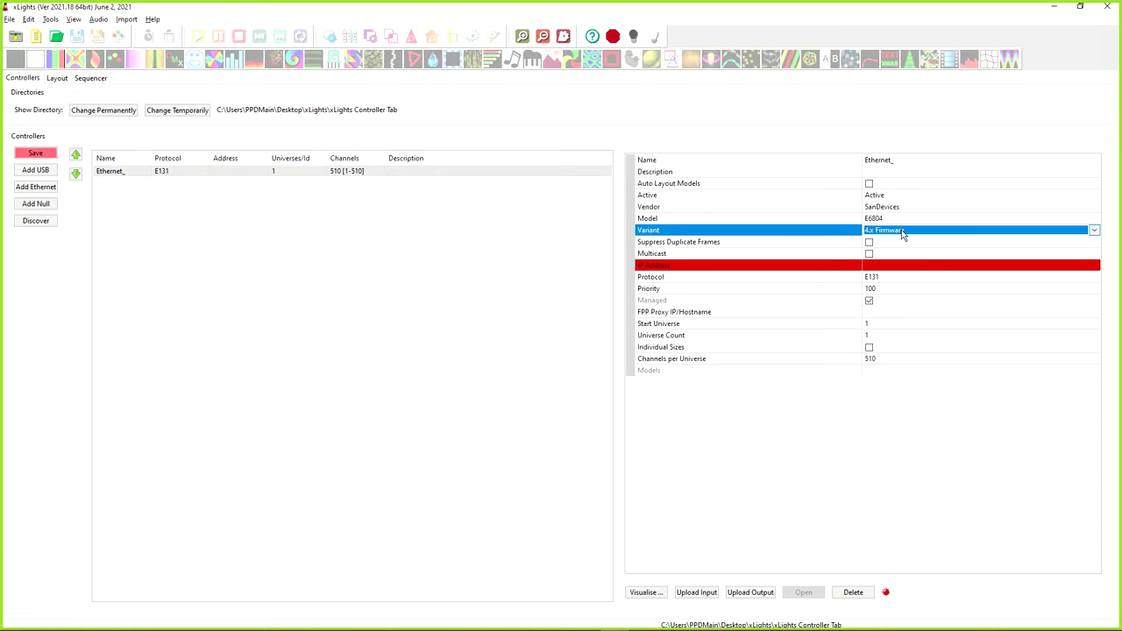
left_click(903, 232)
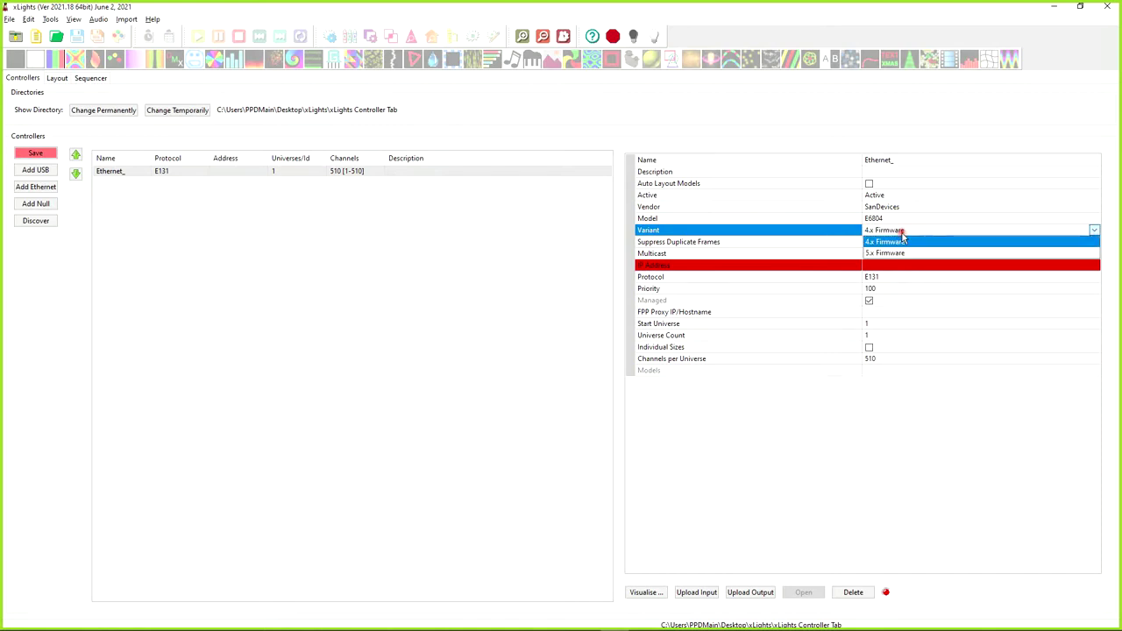
left_click(895, 253)
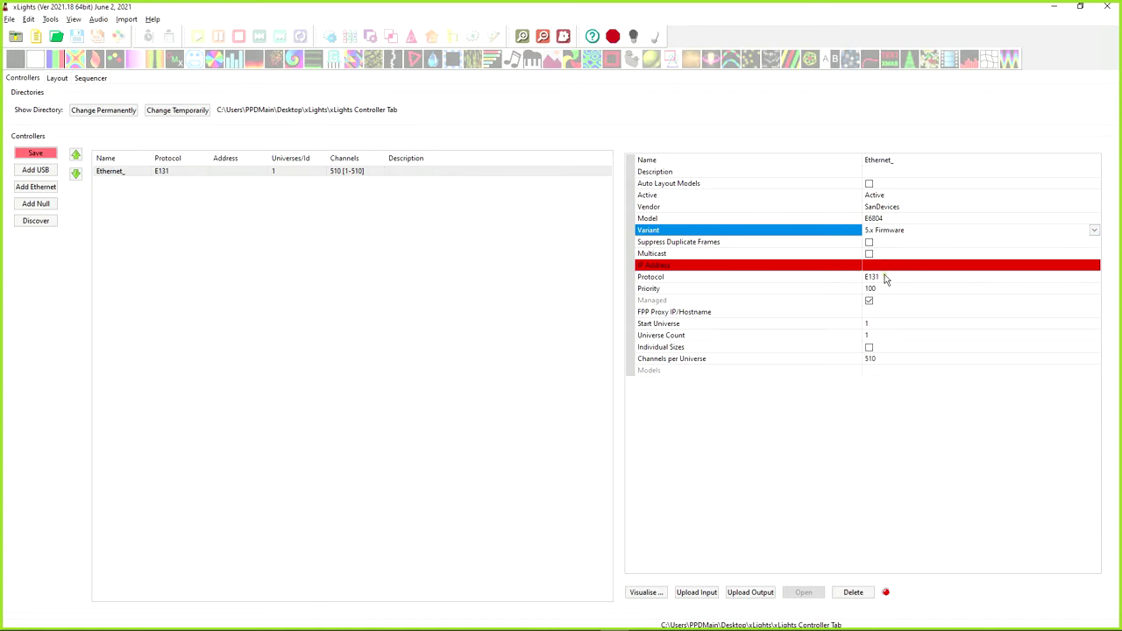
mouse_move(662, 265)
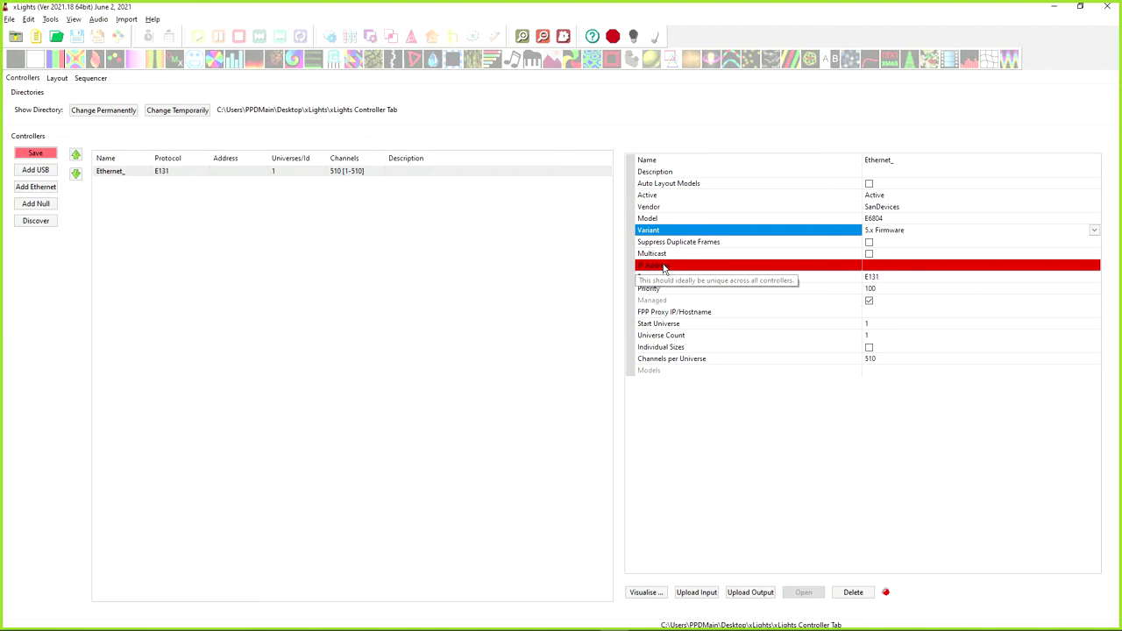
Enter 192.168.1.56 as the E6804 controller's IP address
left_click(875, 266)
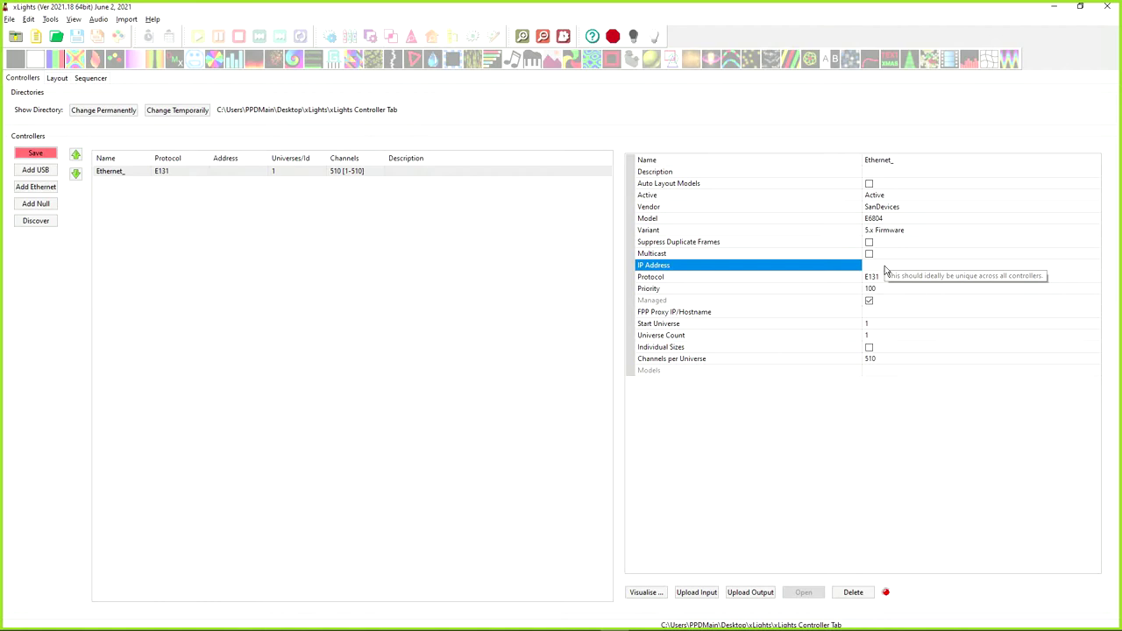
type("192.1")
type("68.1.")
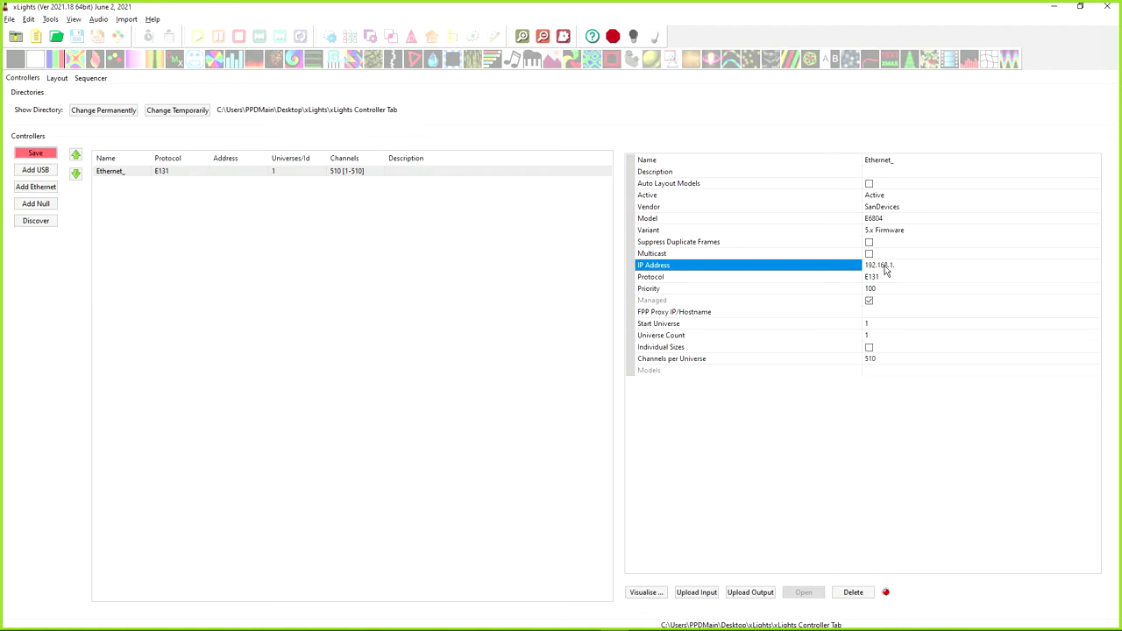
type("56")
key("Return")
Set start universe 60 and universe count 5, covering universes 60–64 and 2550 channels
left_click(873, 360)
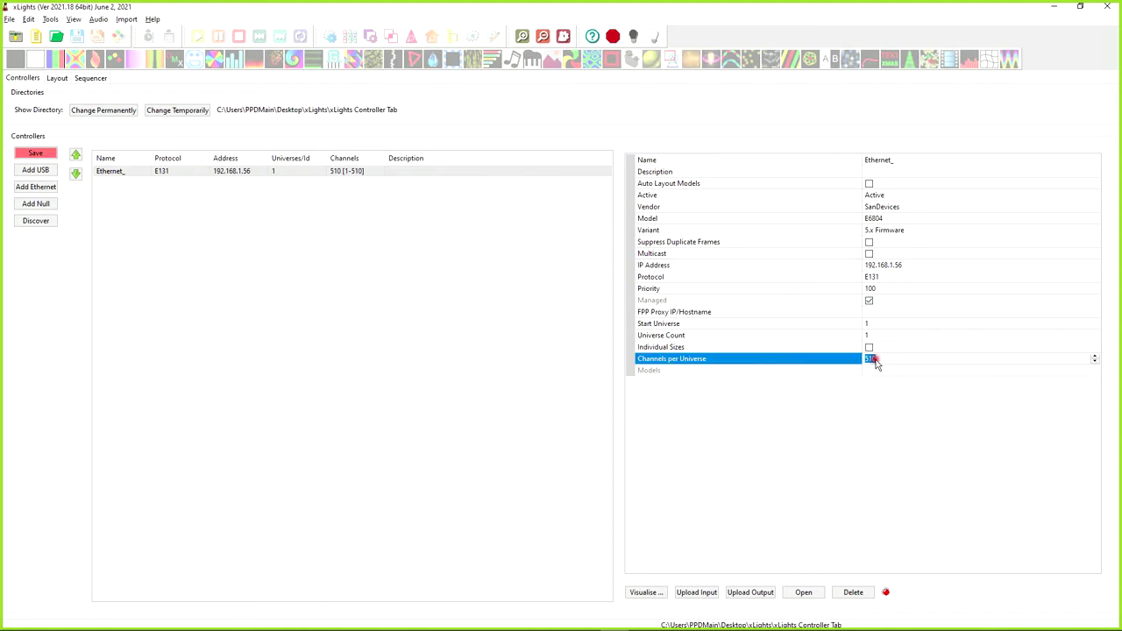
left_click(885, 324)
type("6")
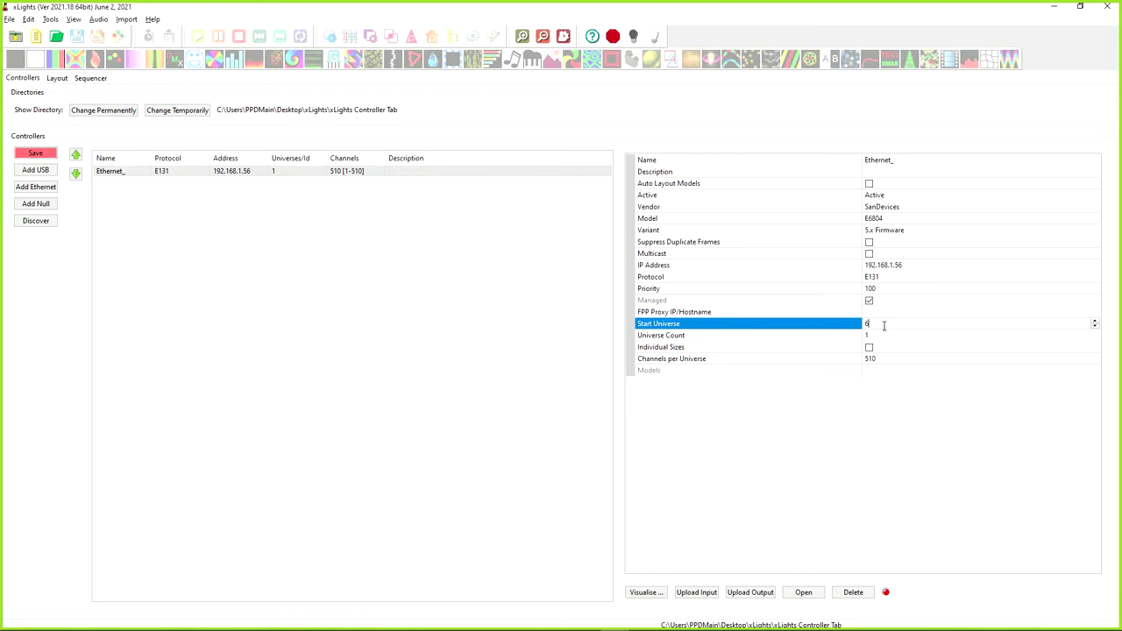
type("0")
left_click(874, 335)
left_click(874, 335)
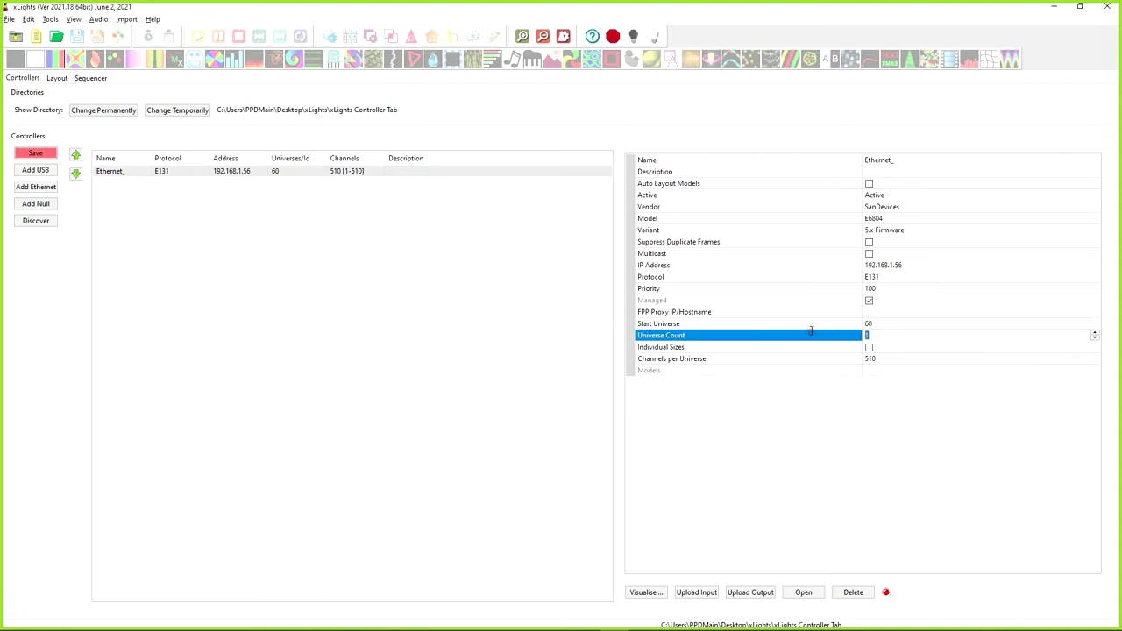
type("5")
left_click(884, 370)
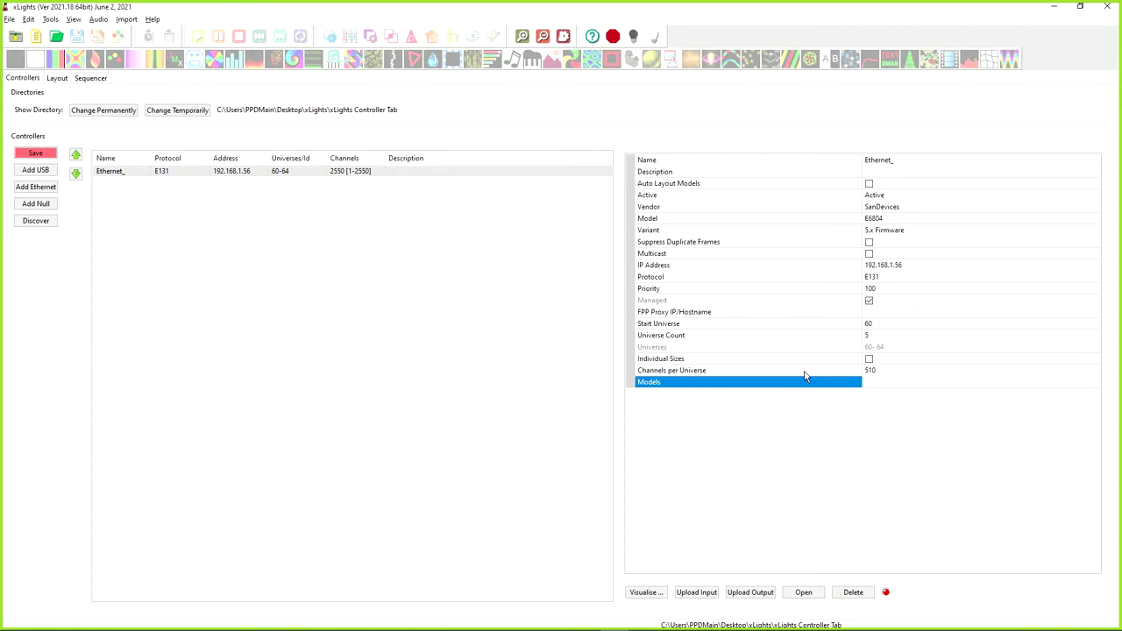
left_click(161, 174)
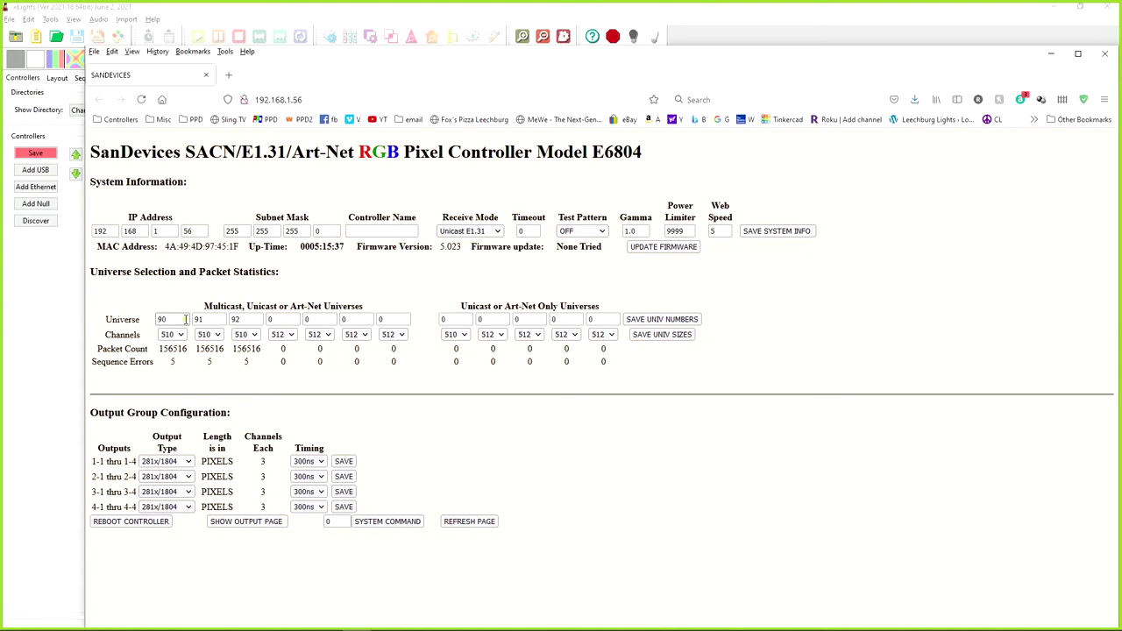
Inspect the E6804 web page's universe fields 90, 91 and 92, then drag Firefox aside
left_click(186, 319)
left_click(256, 319)
left_click_drag(256, 319, 212, 318)
left_click_drag(284, 65, 1121, 75)
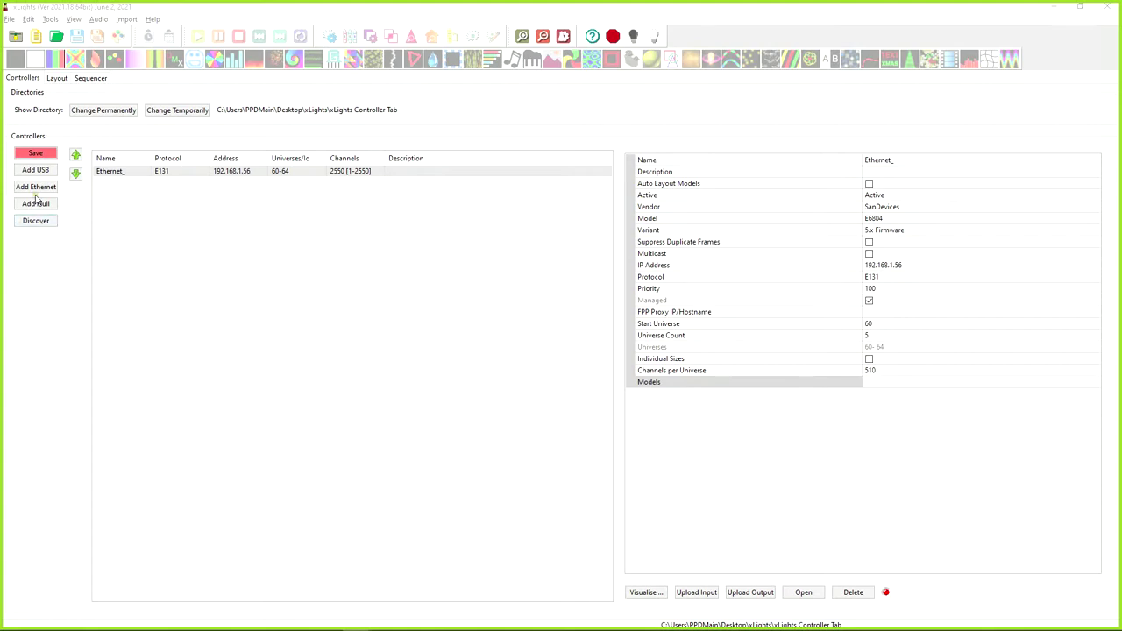
Discover network controllers and view the F16V3 v2.01 controller's properties
left_click(33, 223)
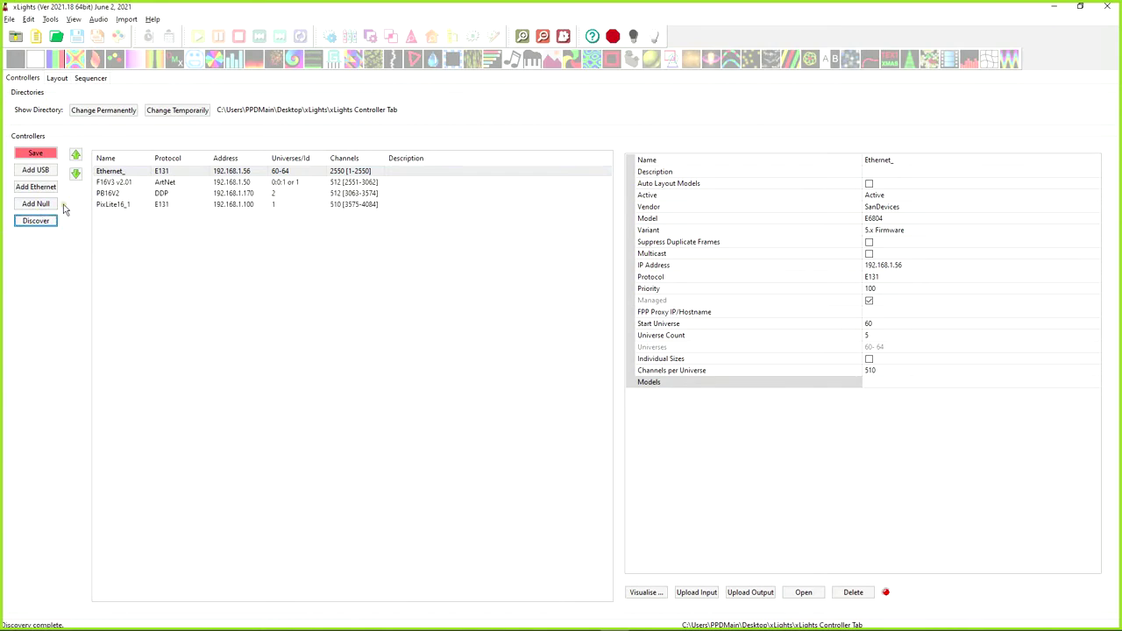
left_click(138, 183)
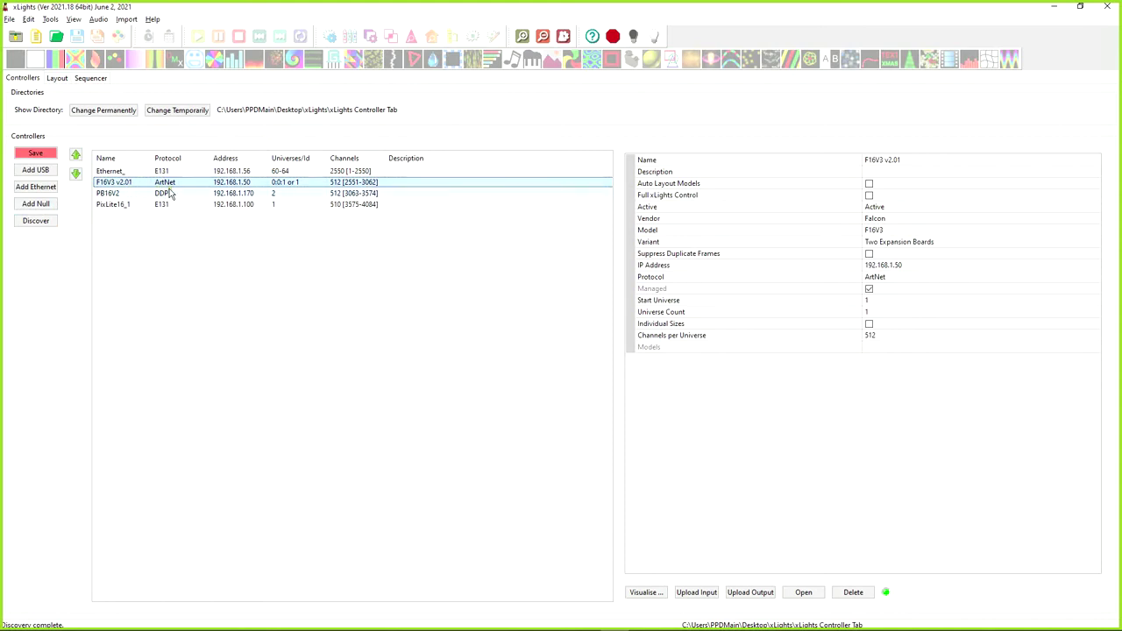
left_click(124, 195)
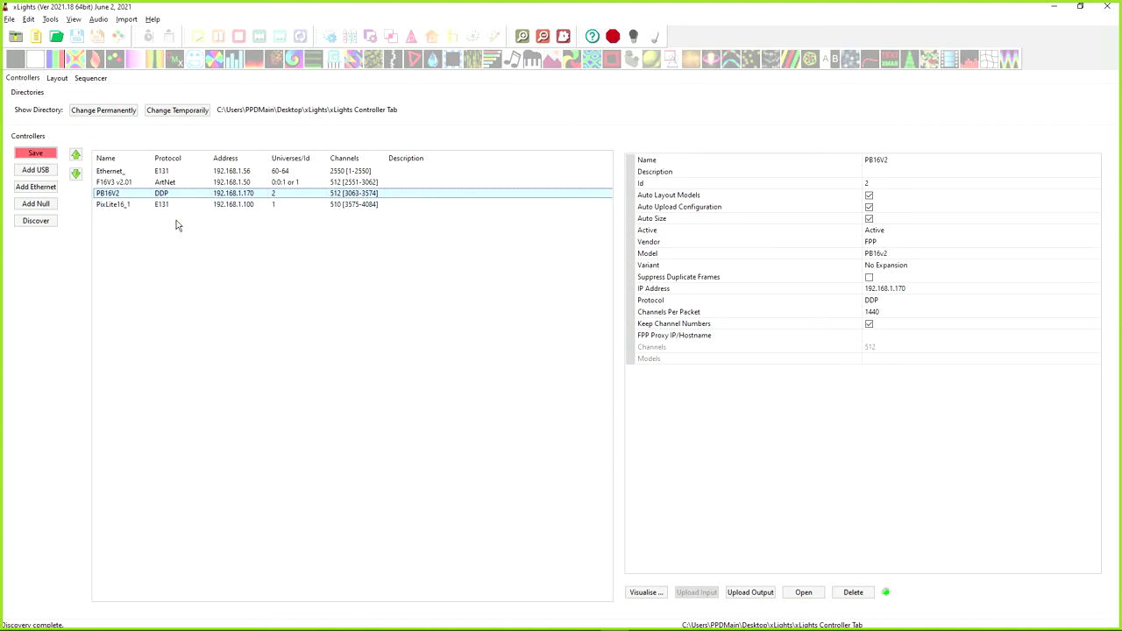
left_click(246, 182)
left_click(241, 193)
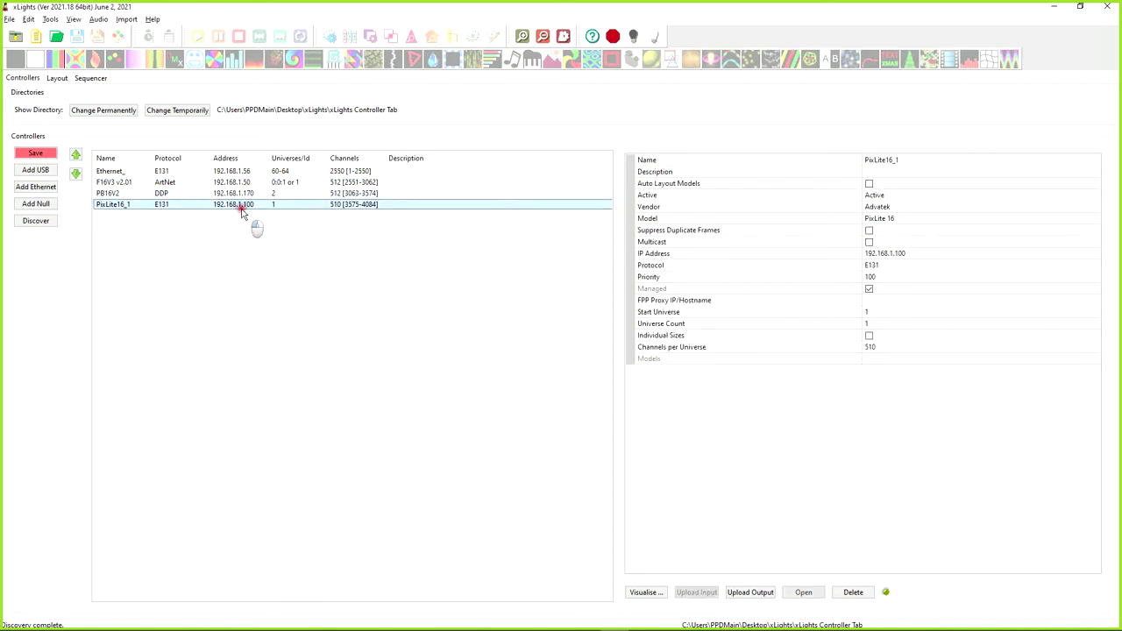
left_click(247, 192)
left_click(248, 171)
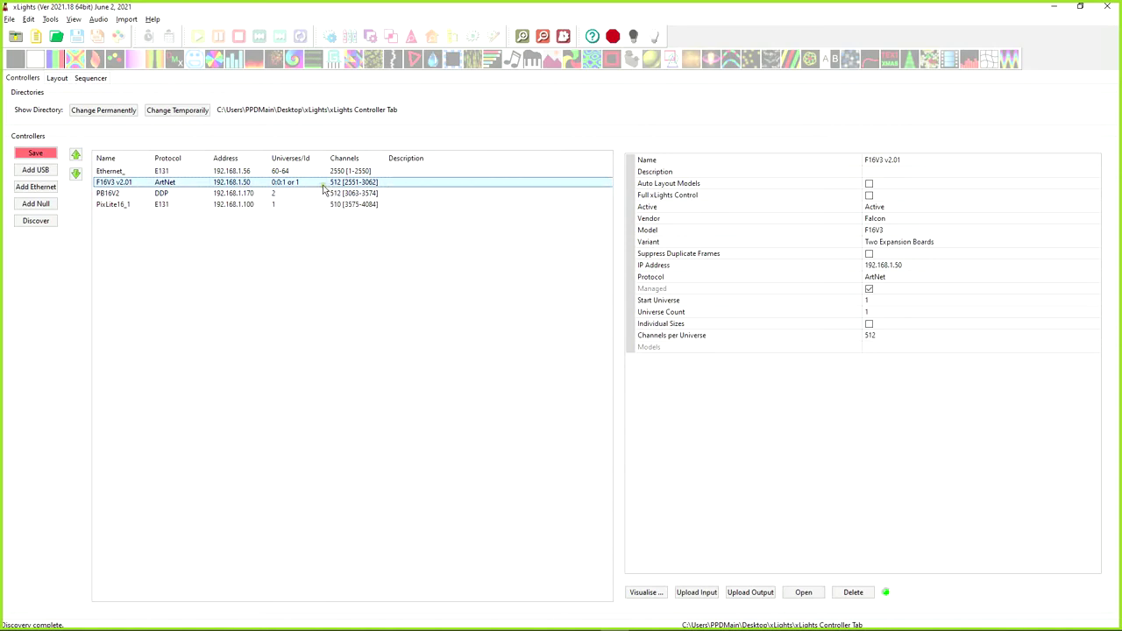
left_click(285, 182)
Switch the F16V3 from ArtNet to E131 with 510 channels per universe and save
left_click(881, 279)
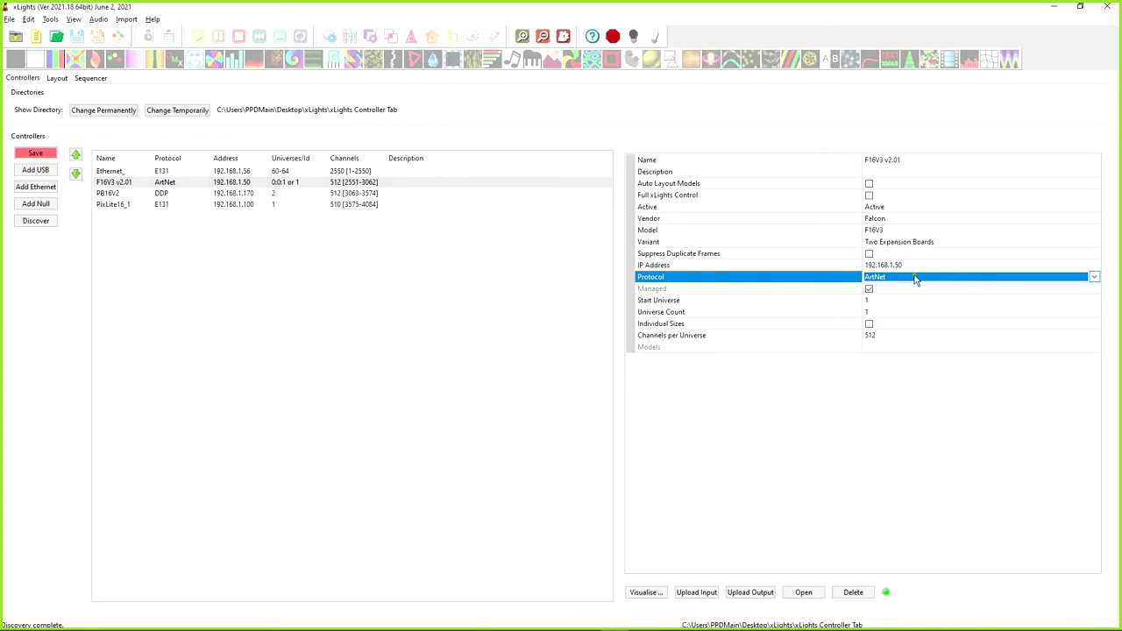
left_click(916, 279)
left_click(887, 293)
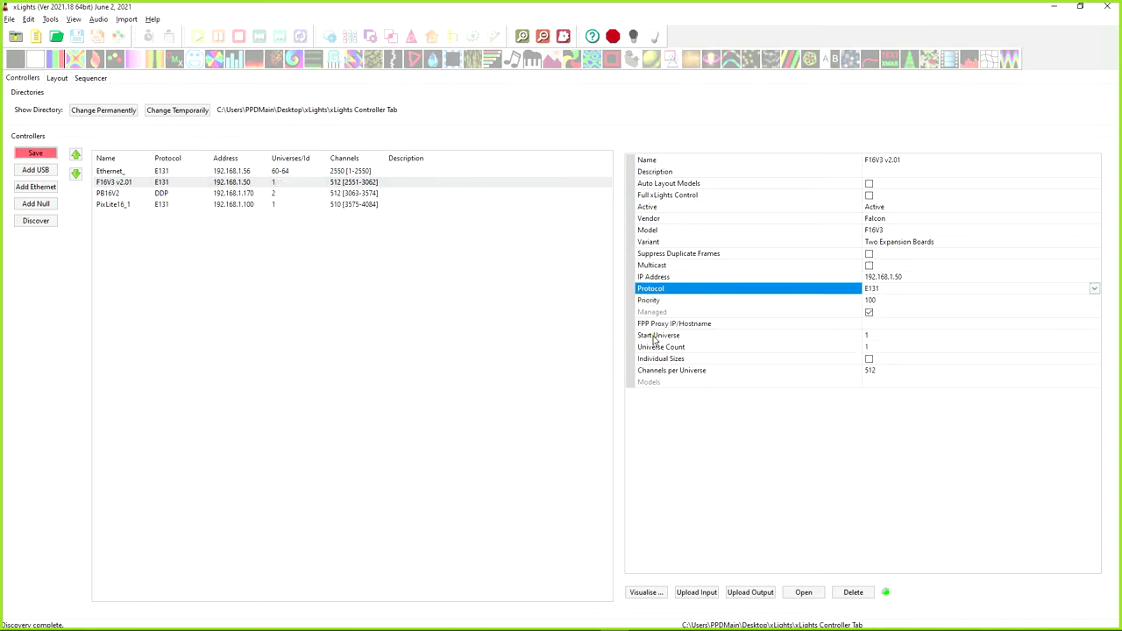
left_click(872, 372)
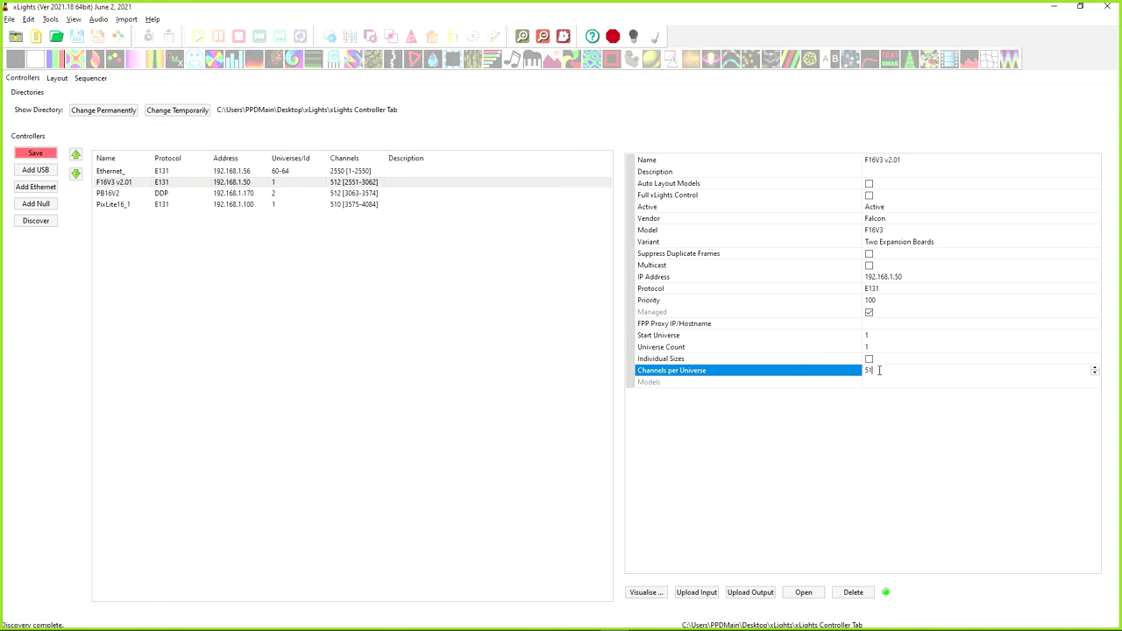
type("0")
left_click(879, 386)
left_click(895, 373)
left_click(35, 153)
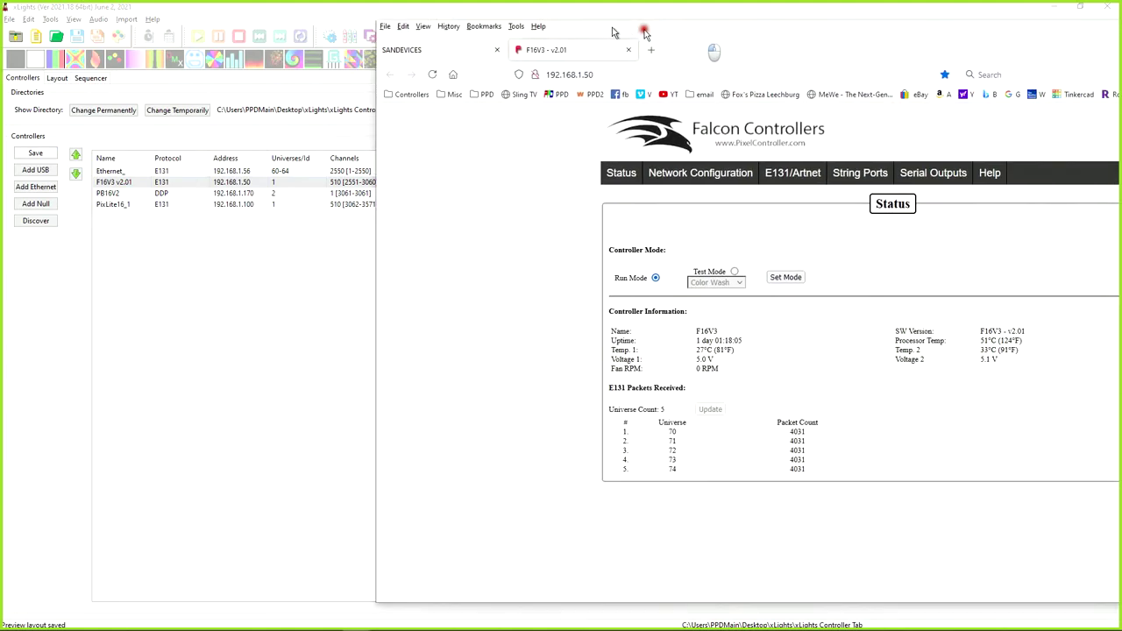
Check the Falcon F16V3 String Ports page, where port 1 starts at universe 70
left_click_drag(644, 25, 421, 35)
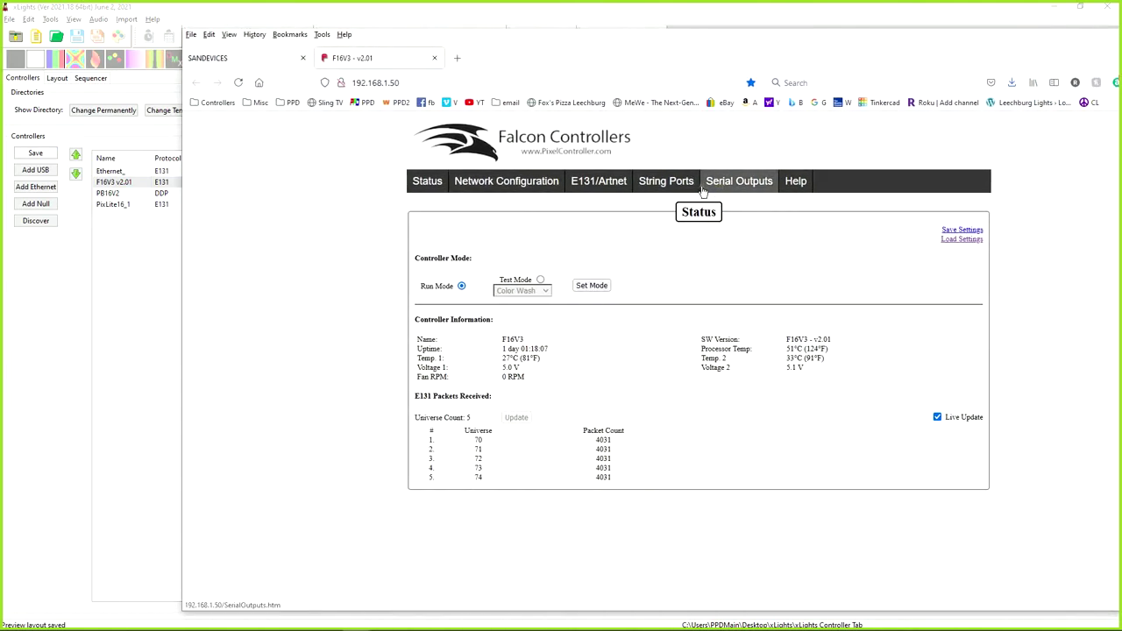
left_click(749, 187)
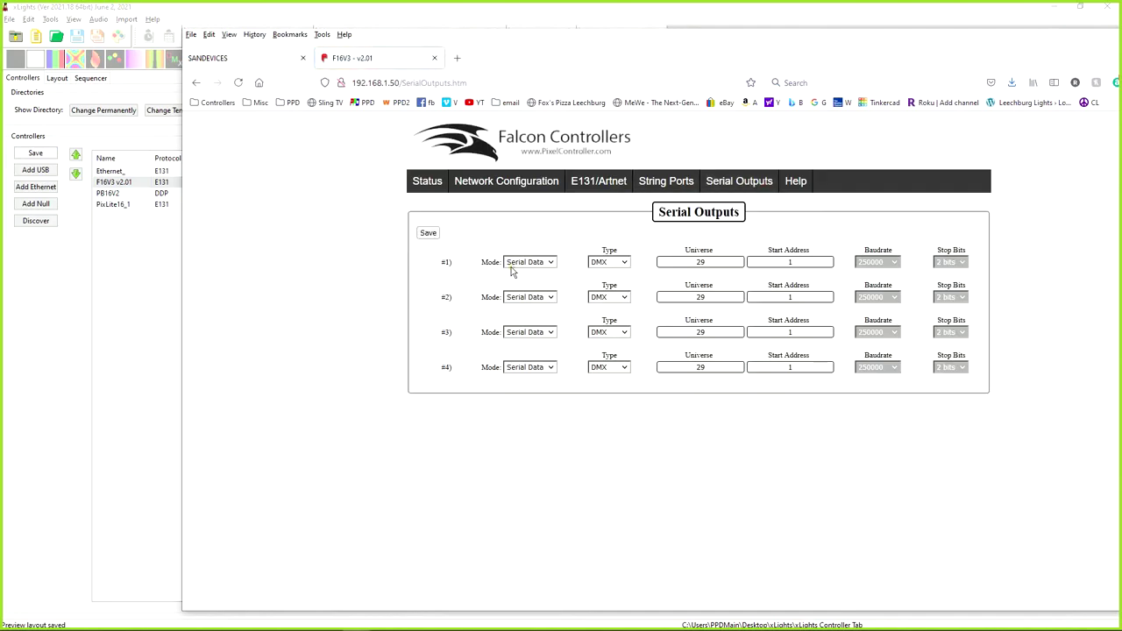
left_click(688, 187)
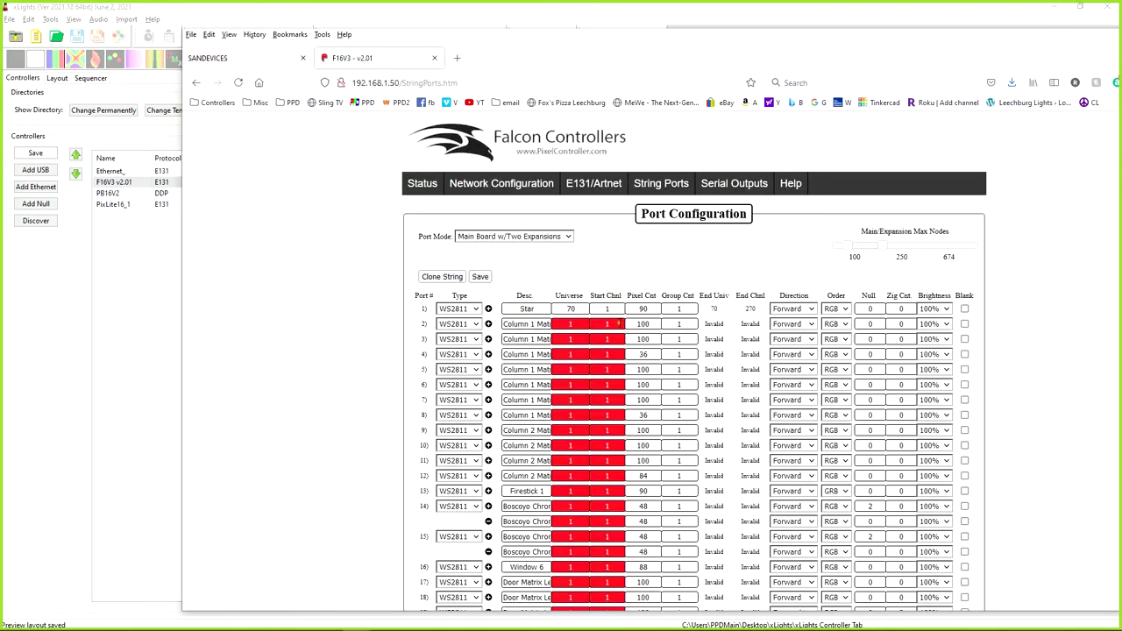
double_click(715, 308)
key("alt+Tab")
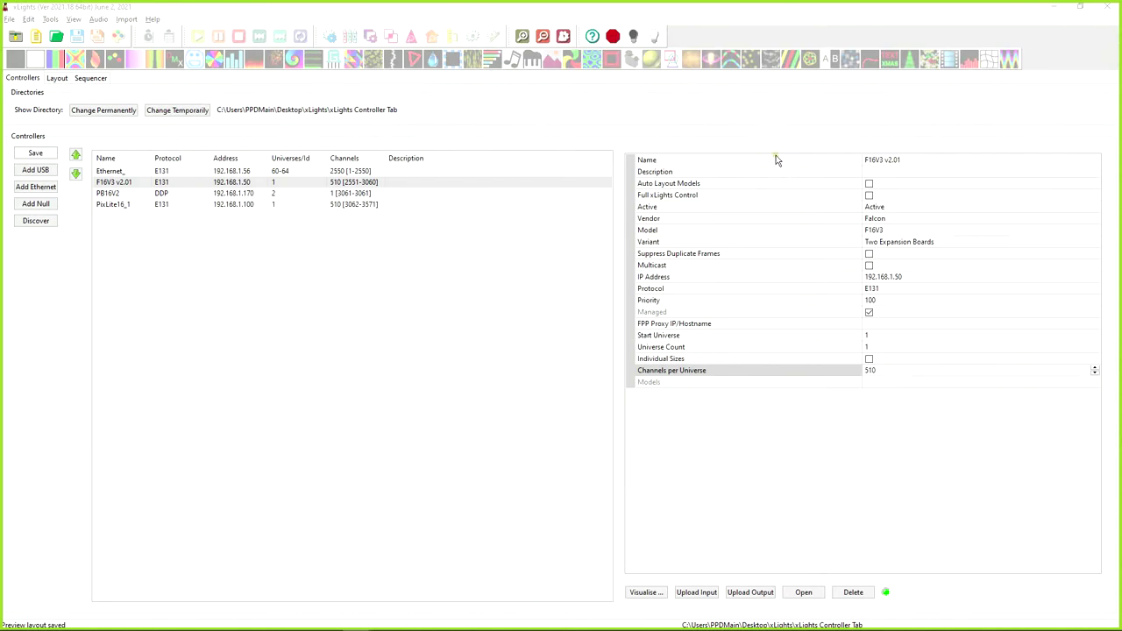
Set the F16V3 start universe to 30 and universe count to 5
left_click(887, 335)
type("30")
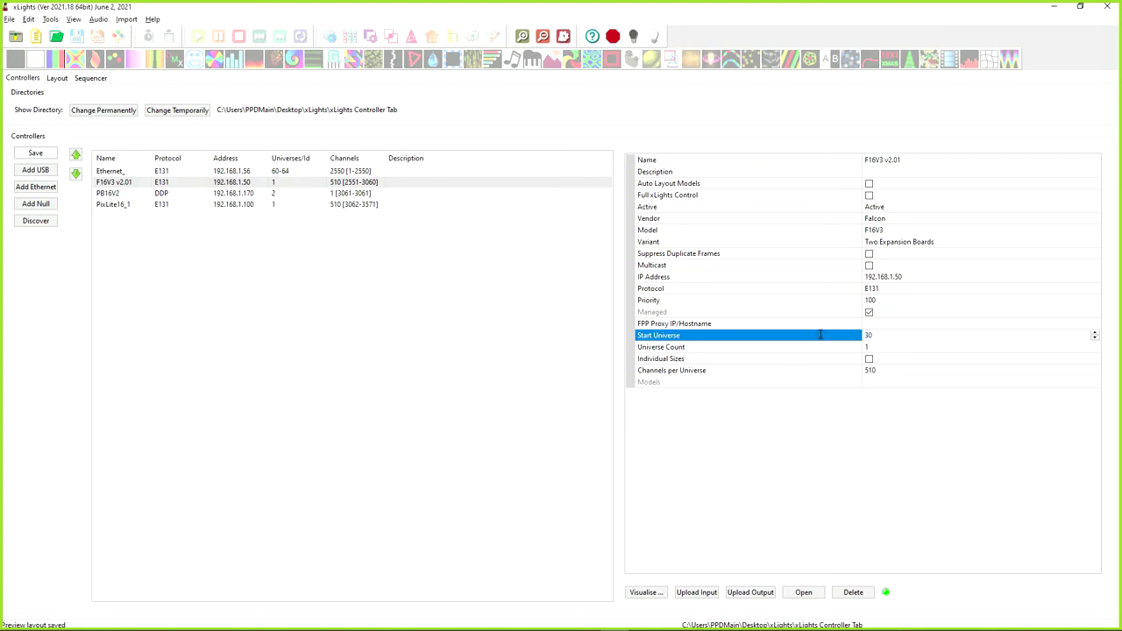
key("Return")
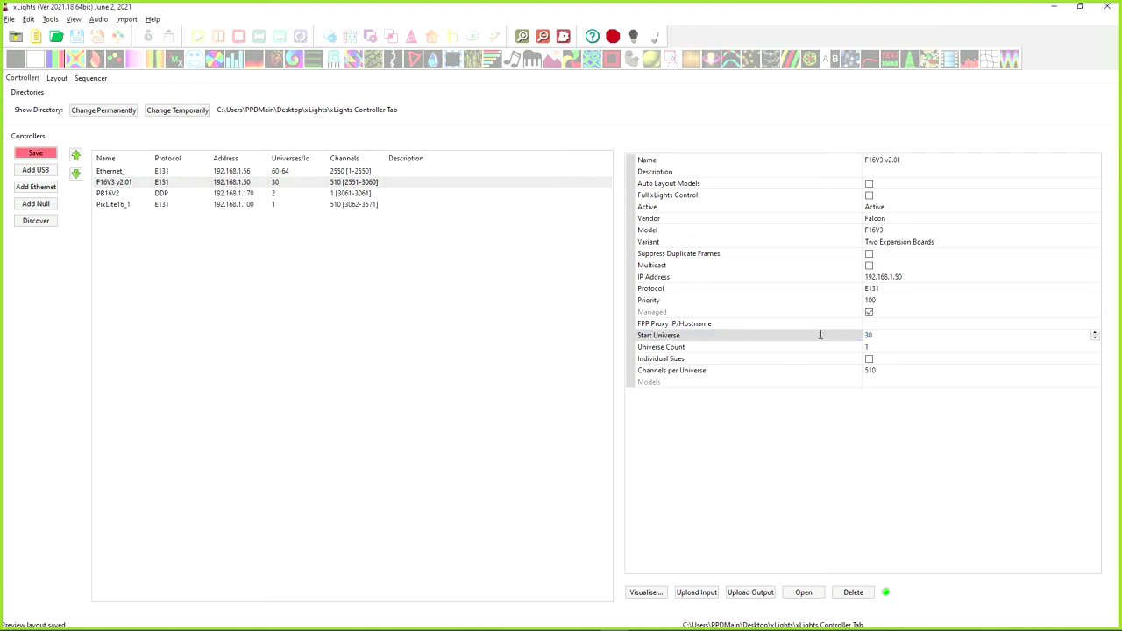
left_click(874, 347)
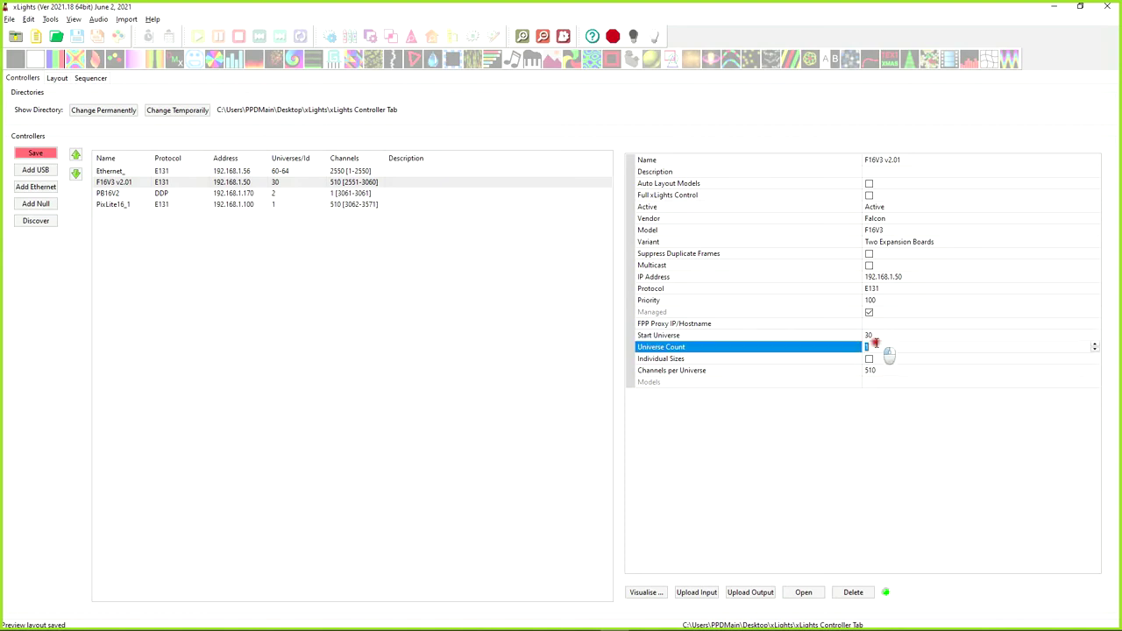
type("5")
left_click(876, 370)
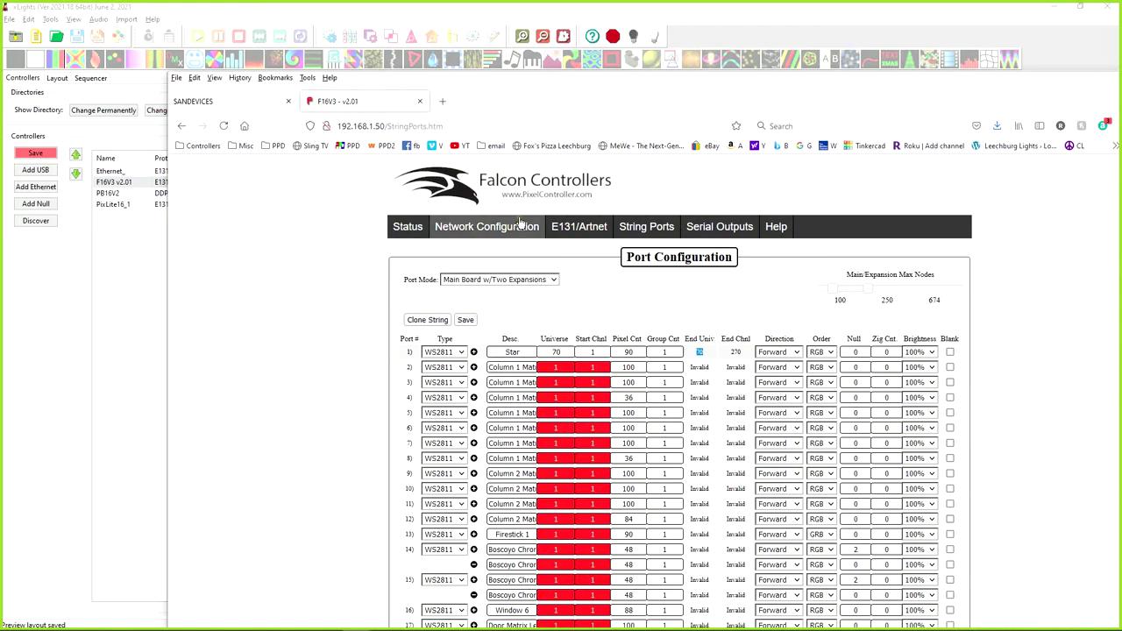
View the Falcon's E131/Artnet setup page listing universes 70–74
left_click(603, 232)
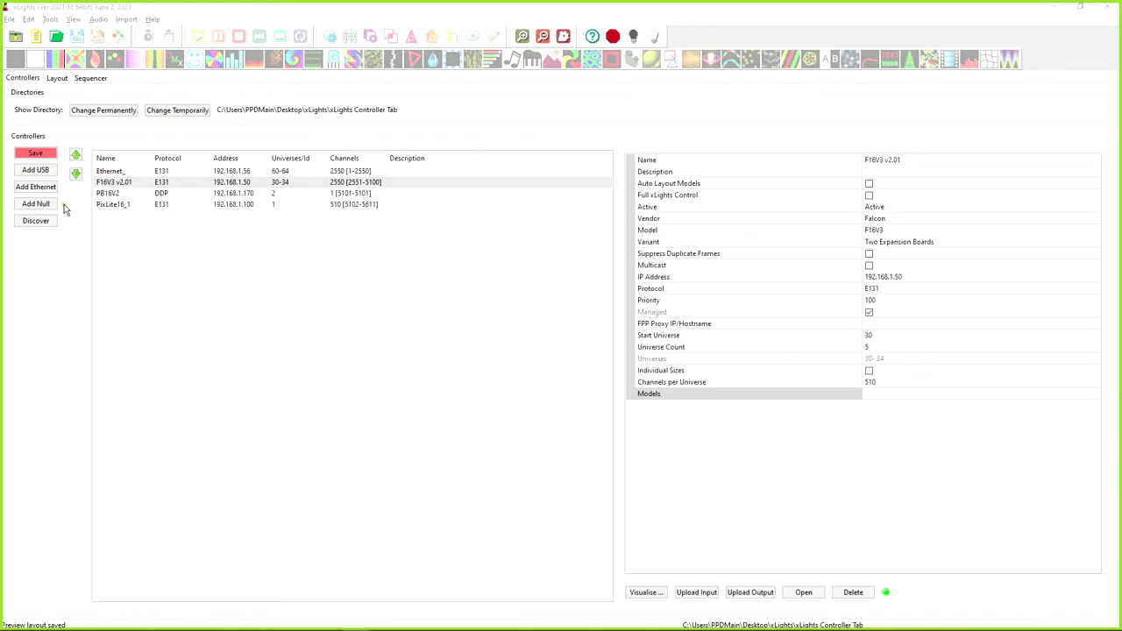
Select PB16V2, then PixLite16_1 to show its settings (192.168.1.100, E131, universe 1)
left_click(114, 194)
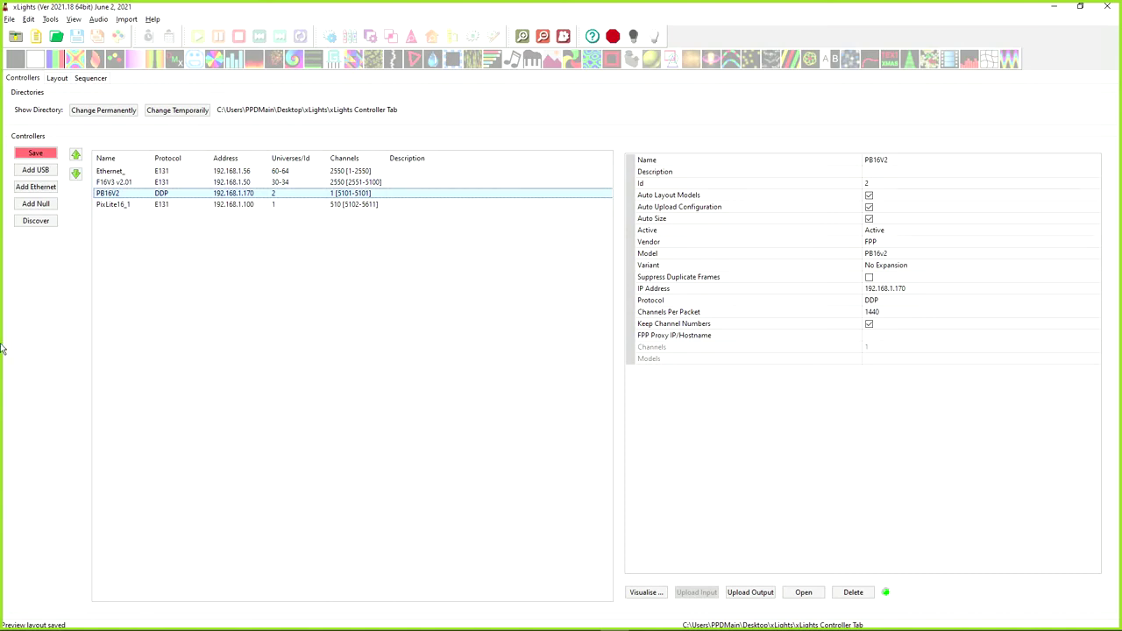
left_click(147, 204)
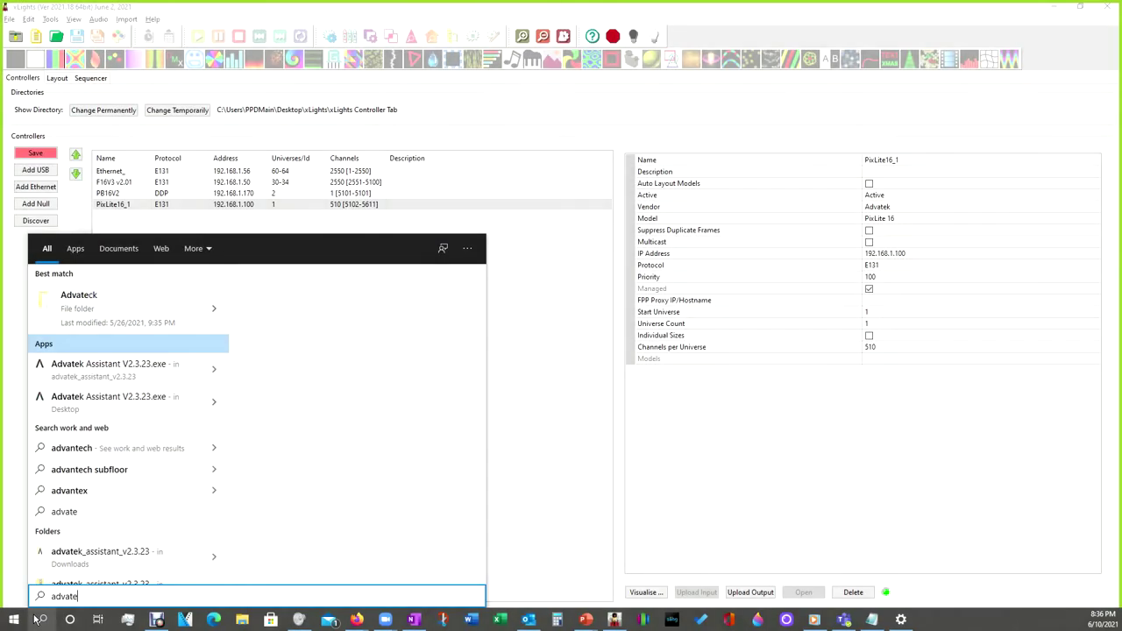
Launch Advatek Assistant from the search results and move its window into view
key("Down")
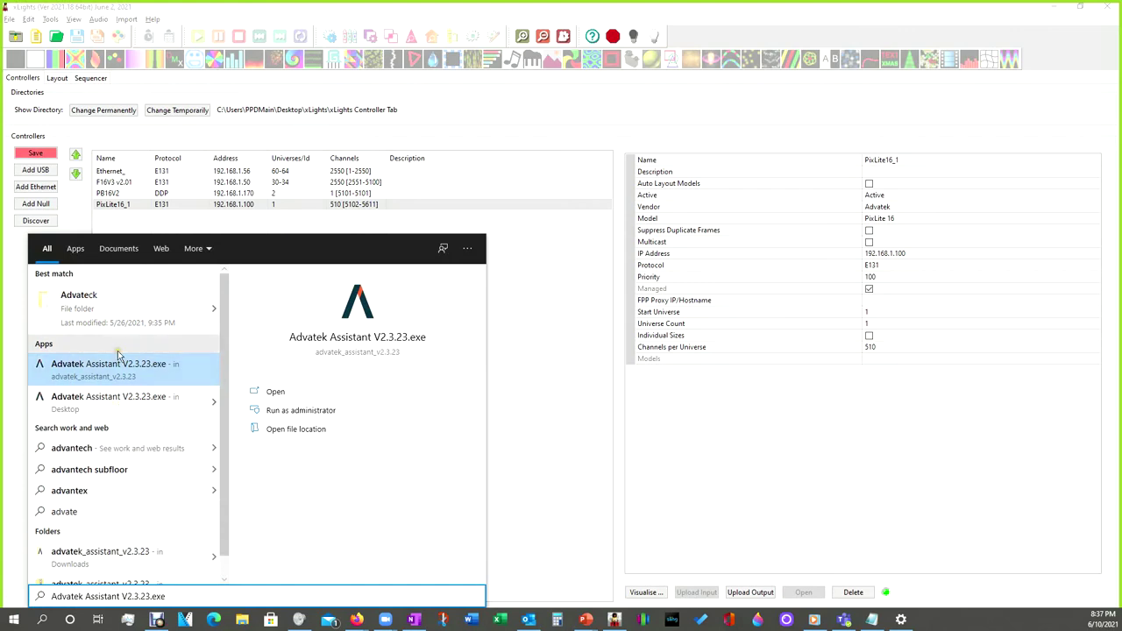
left_click(86, 363)
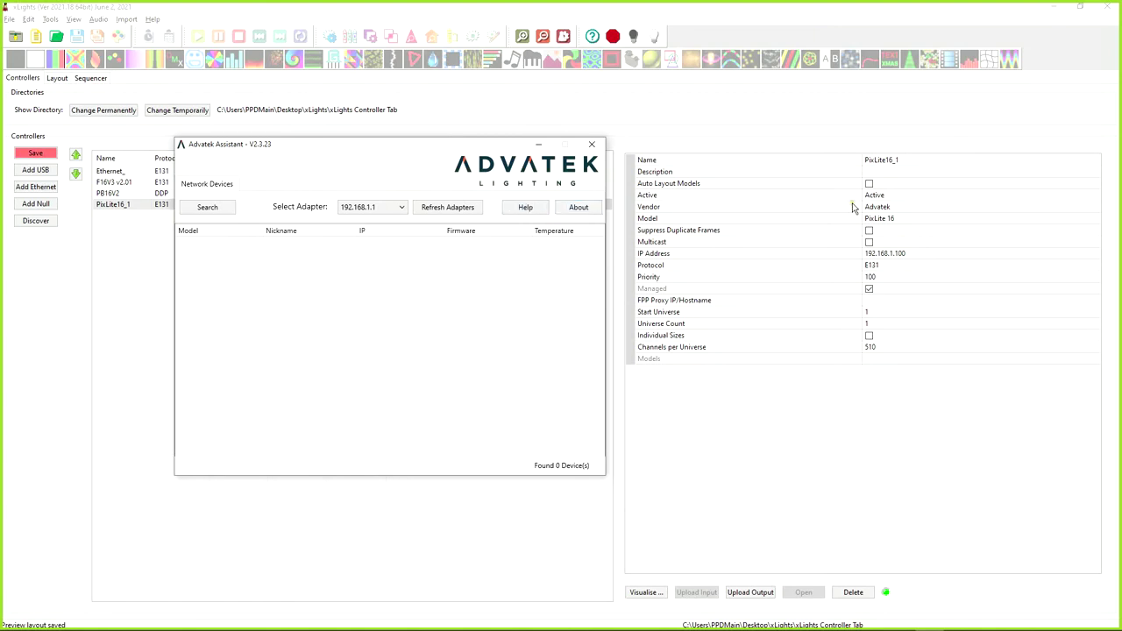
left_click_drag(383, 143, 555, 143)
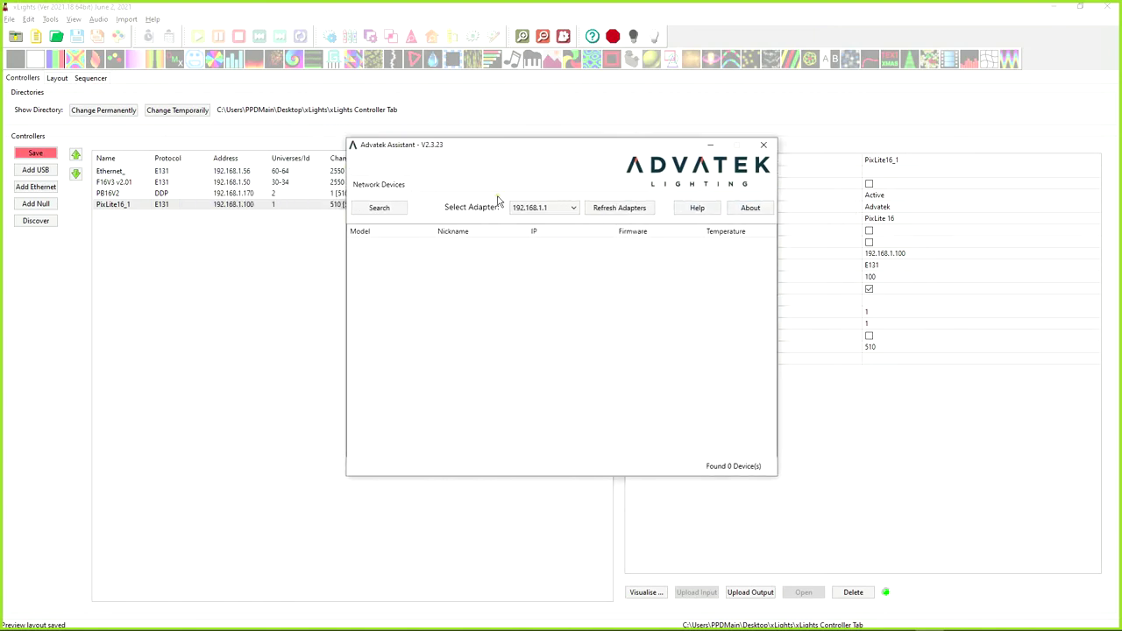
Search adapter 192.168.1.1 and open the found PixLite 16's configuration
left_click(619, 211)
left_click(540, 209)
left_click(380, 209)
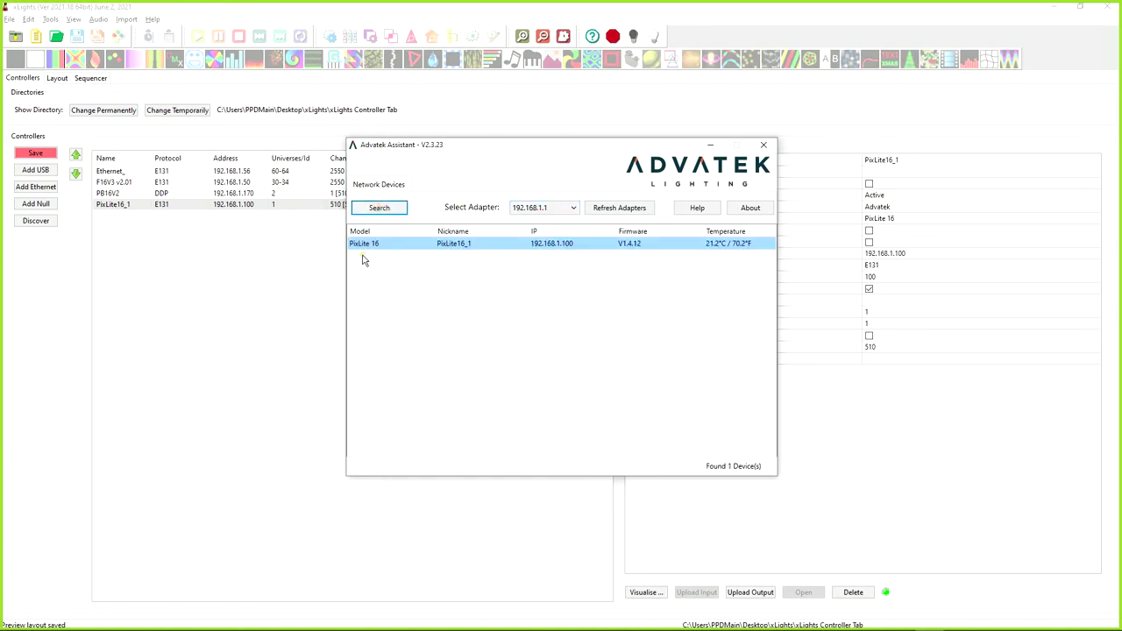
left_click(365, 244)
left_click(366, 245)
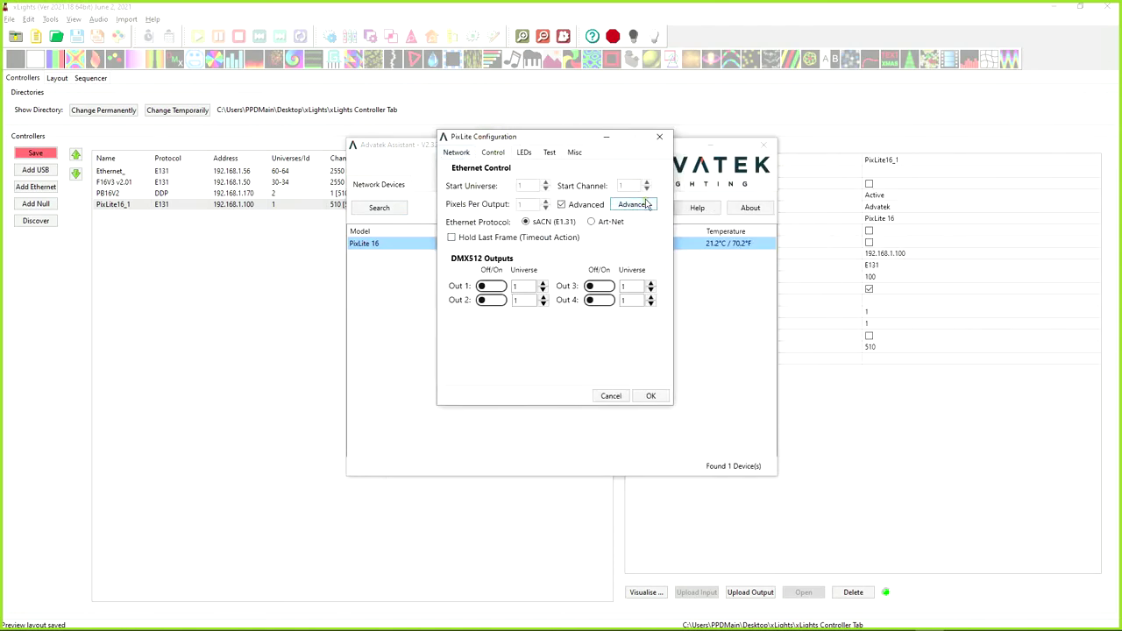
Inspect the advanced output start universes (80–83, then 25–31)
left_click(647, 204)
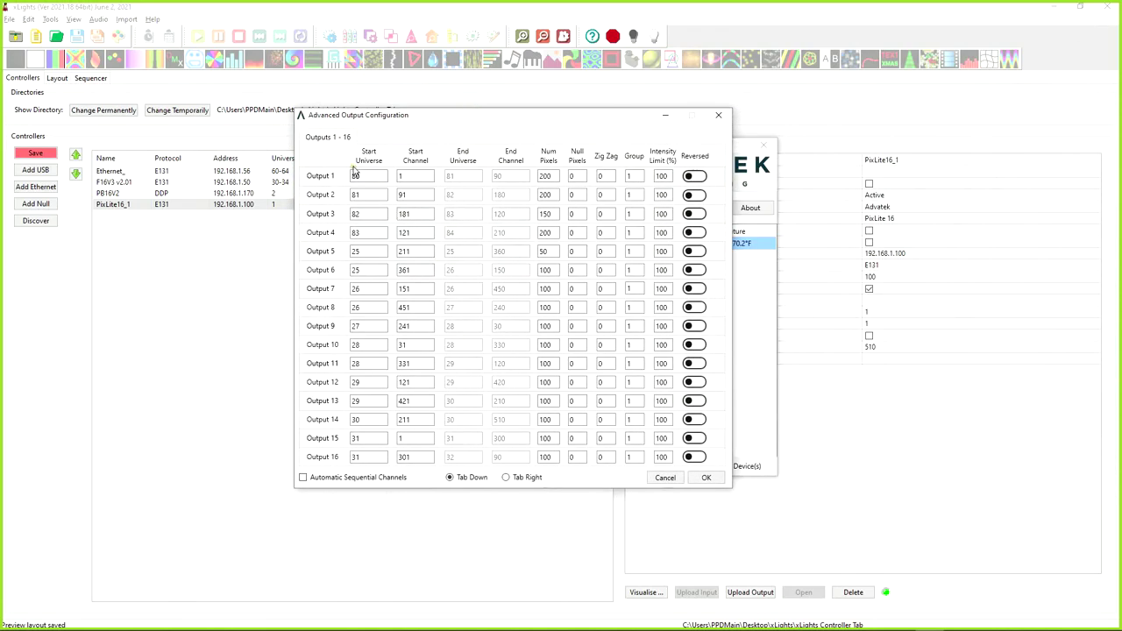
left_click(344, 177)
left_click(342, 214)
left_click(339, 233)
mouse_move(424, 127)
left_mouse_down()
mouse_move(446, 140)
mouse_move(528, 140)
left_mouse_up()
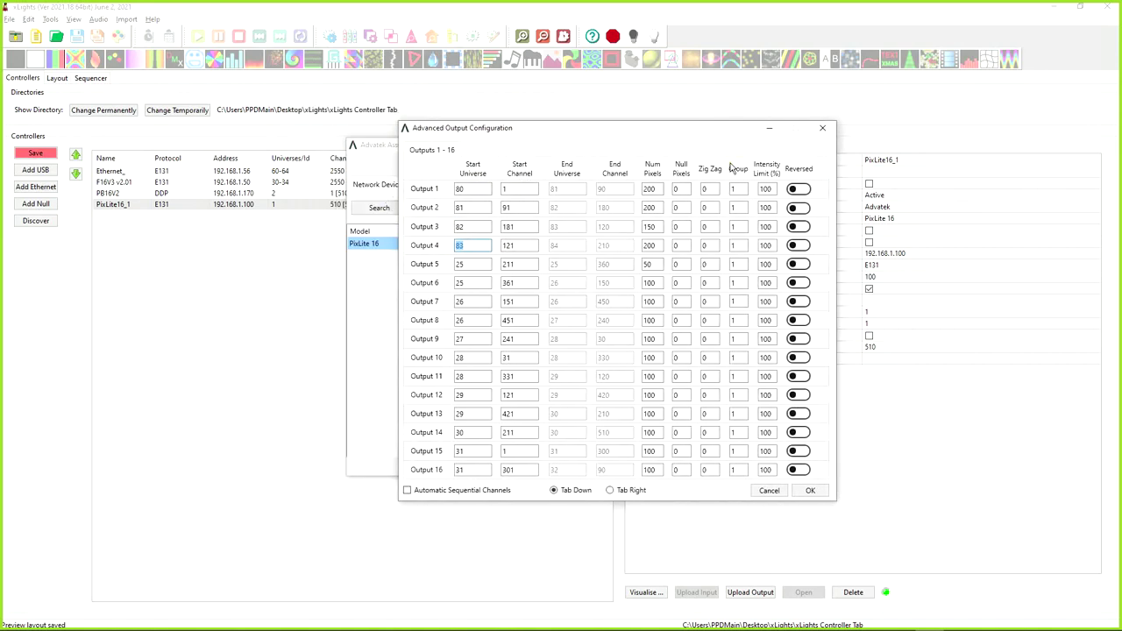
Close the advanced settings, PixLite configuration and Advatek Assistant without saving
left_click(823, 127)
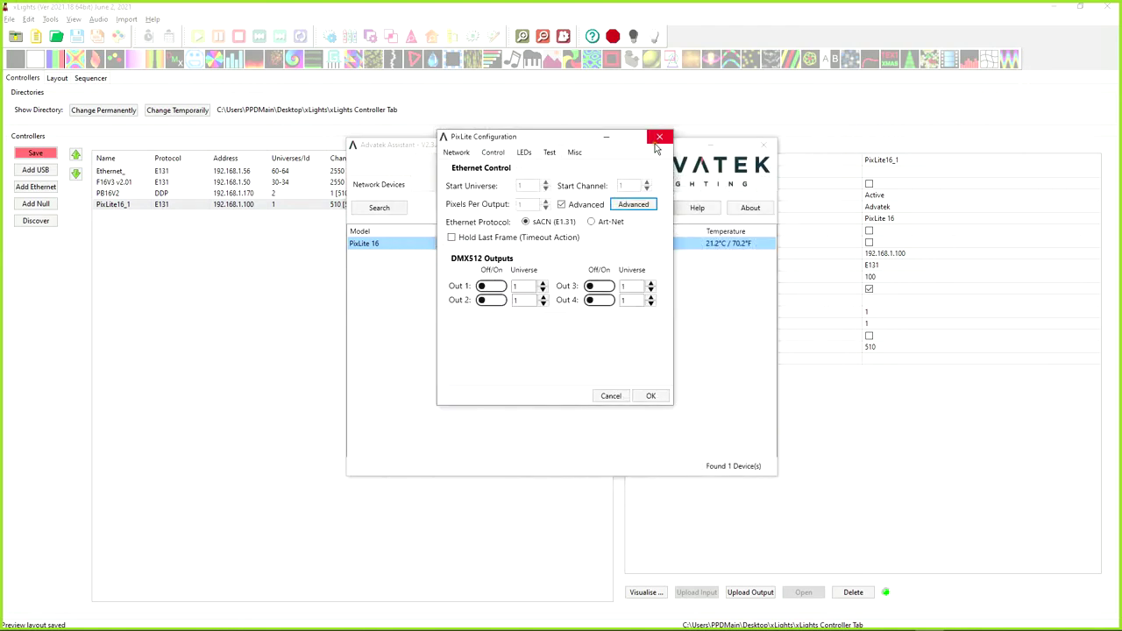
left_click(659, 138)
left_click(765, 144)
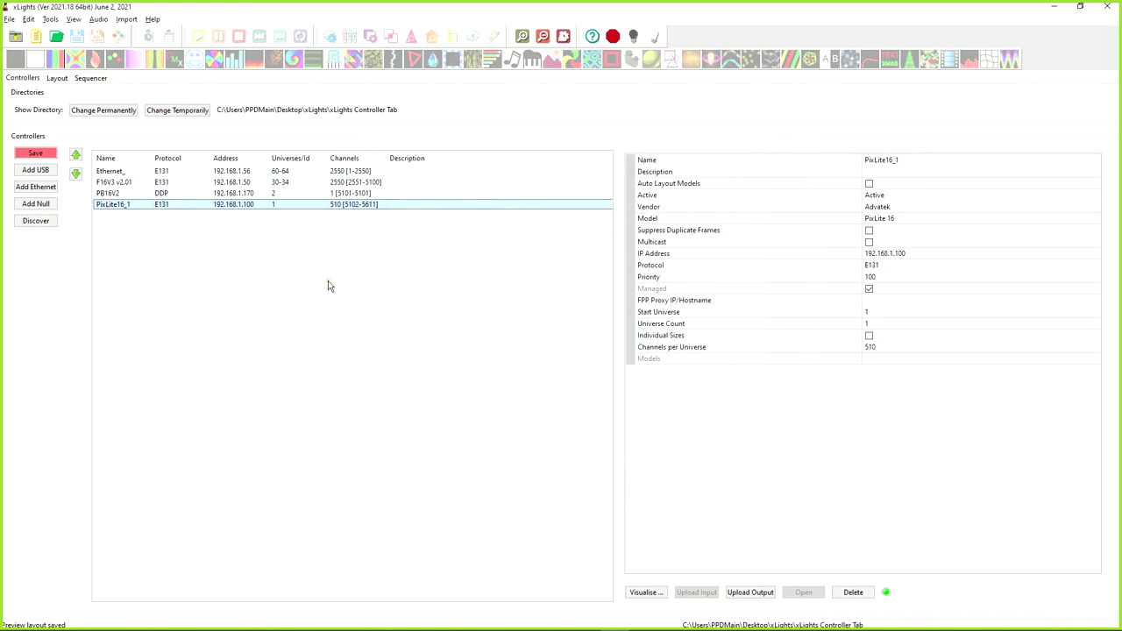
Set PixLite16_1's start universe to 41 and universe count to 10
left_click(868, 312)
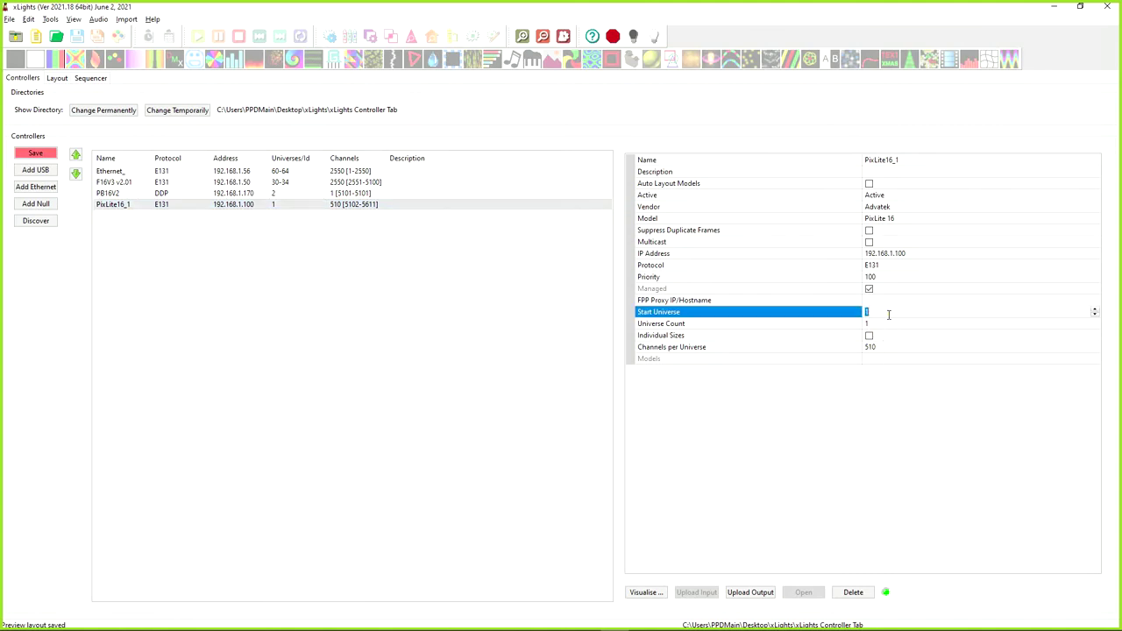
left_click(888, 314)
left_click(867, 311)
type("4")
left_click(878, 324)
type("0")
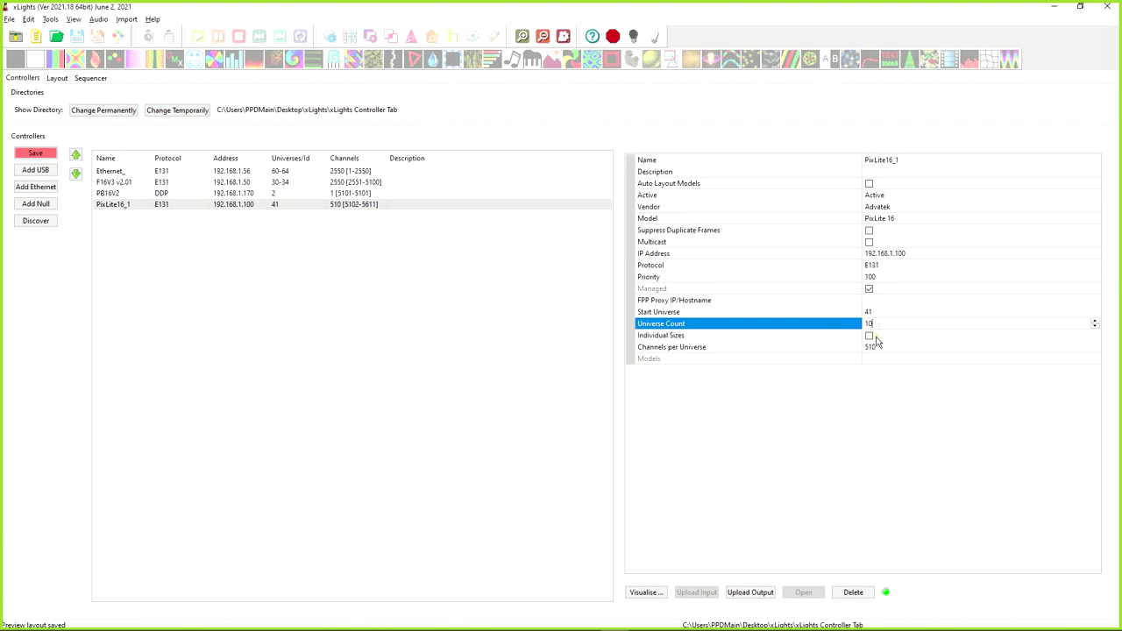
left_click(881, 349)
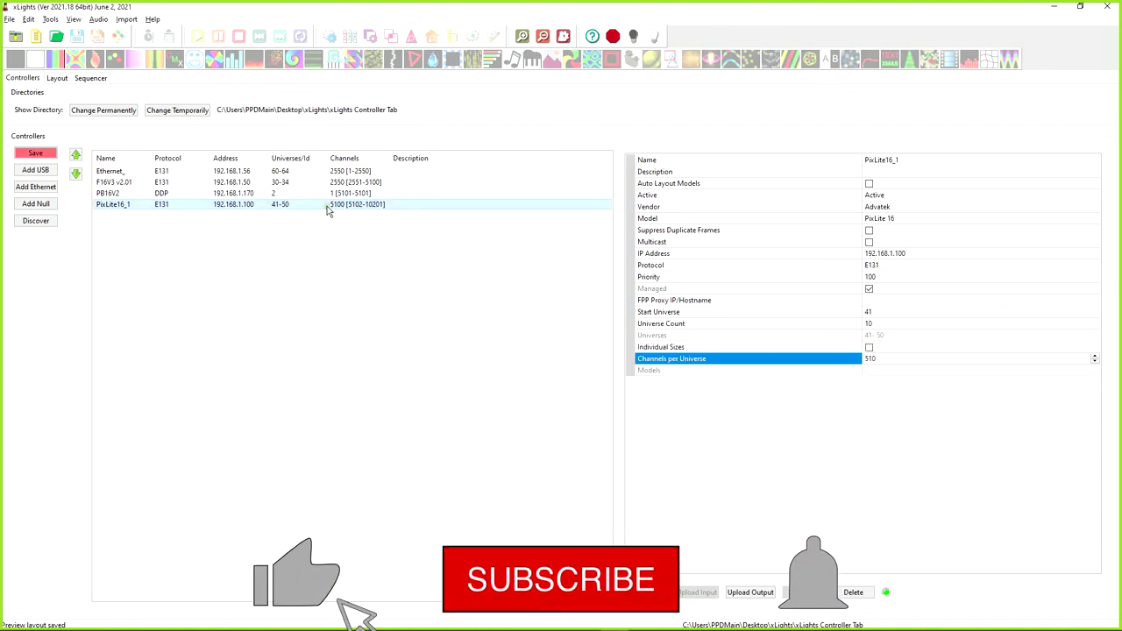
Save the controllers with PixLite16_1 spanning universes 41–50
left_click(35, 154)
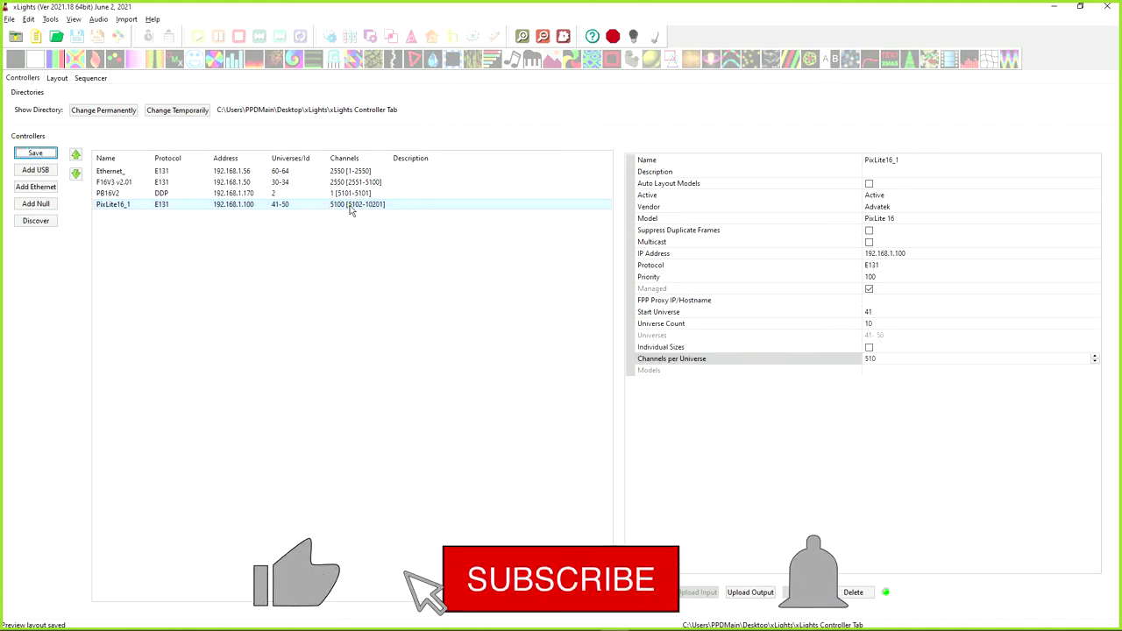